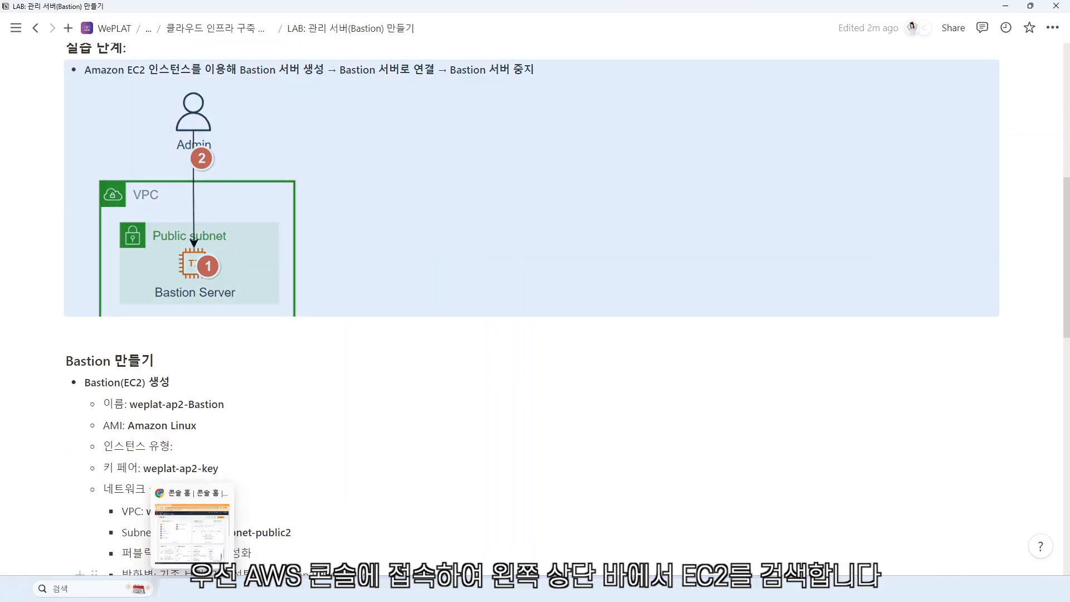
Step: Switch to the AWS console in Chrome, find the EC2 service and begin launching a new instance from its instance list
left_click(192, 531)
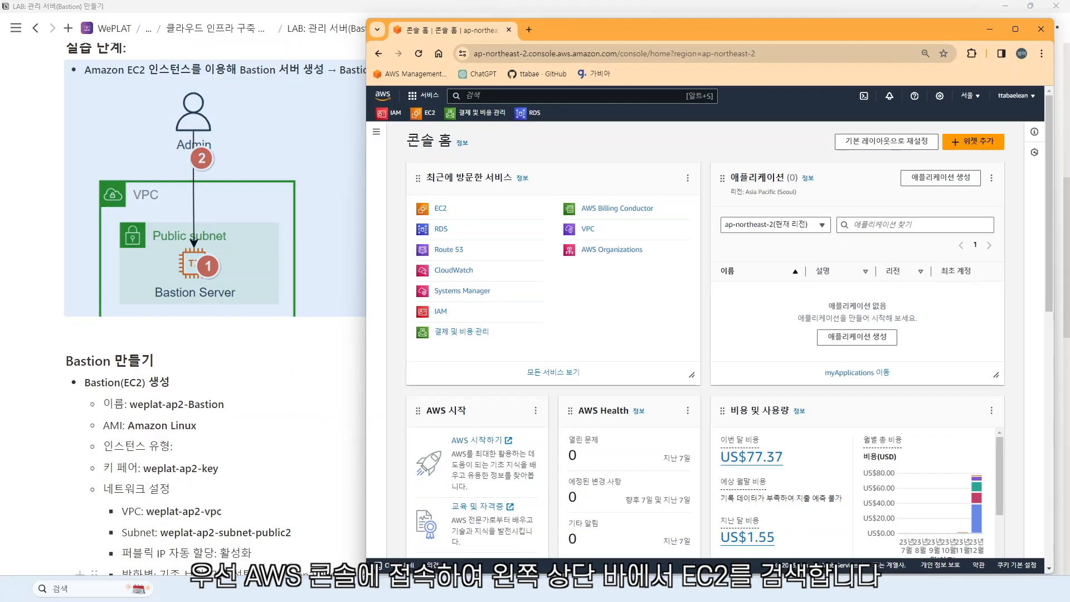
left_click(485, 100)
type("ec2")
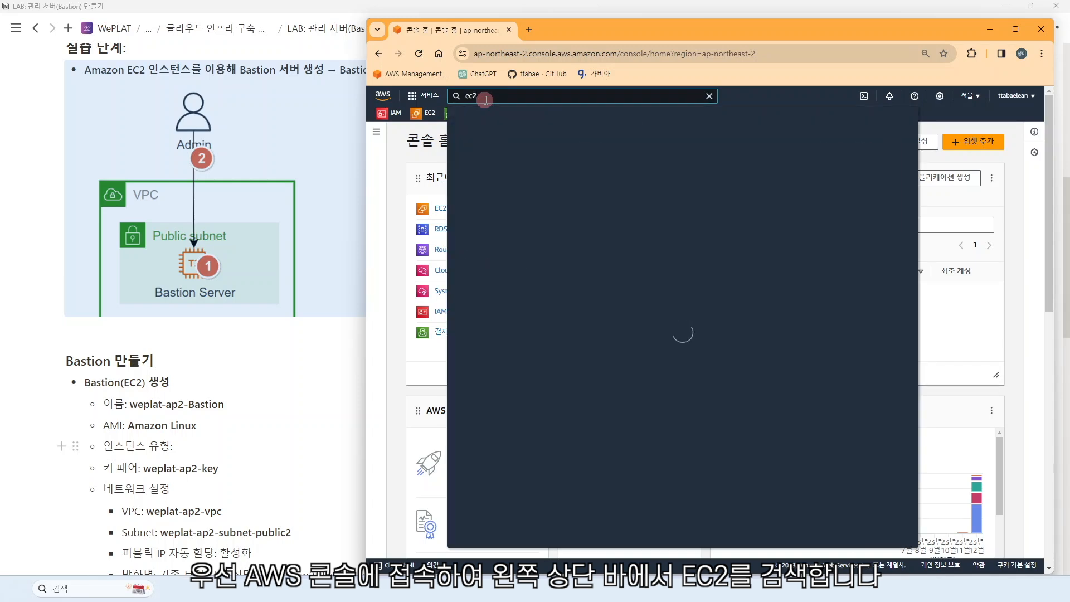
left_click(612, 177)
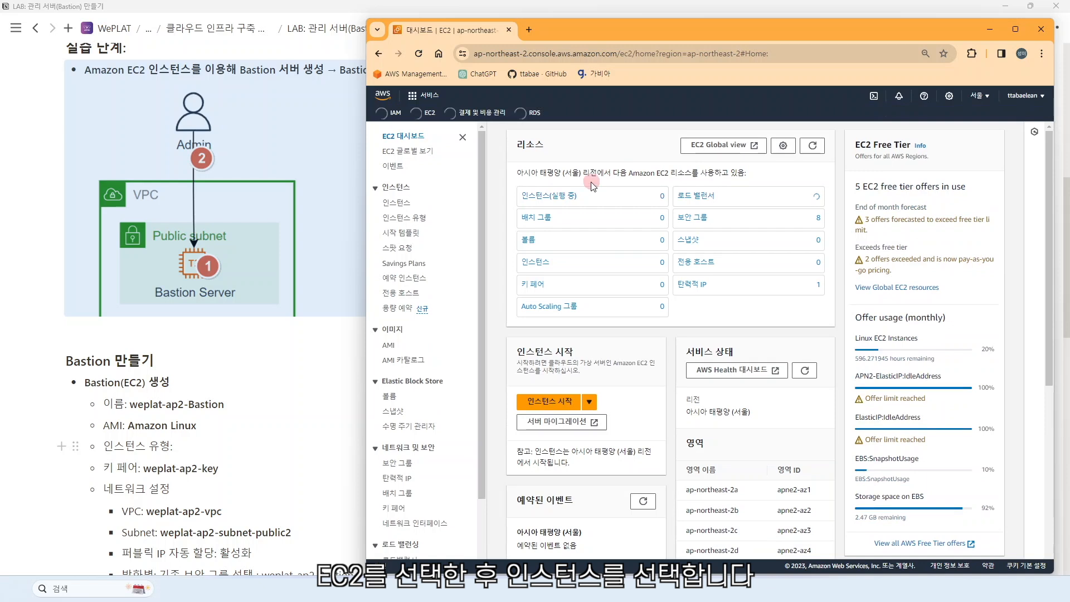
left_click(397, 205)
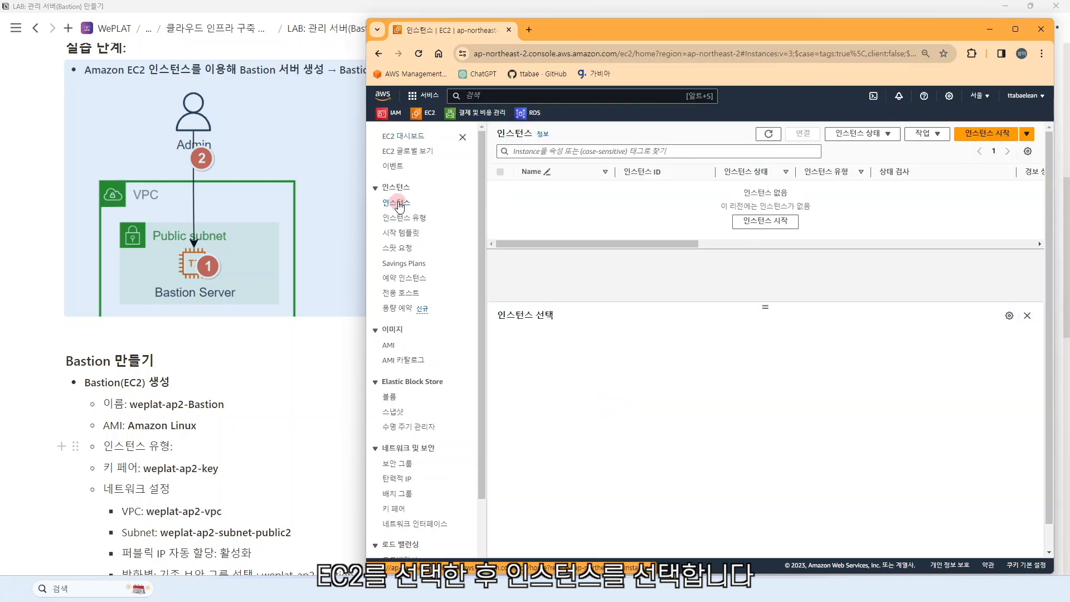
left_click(983, 139)
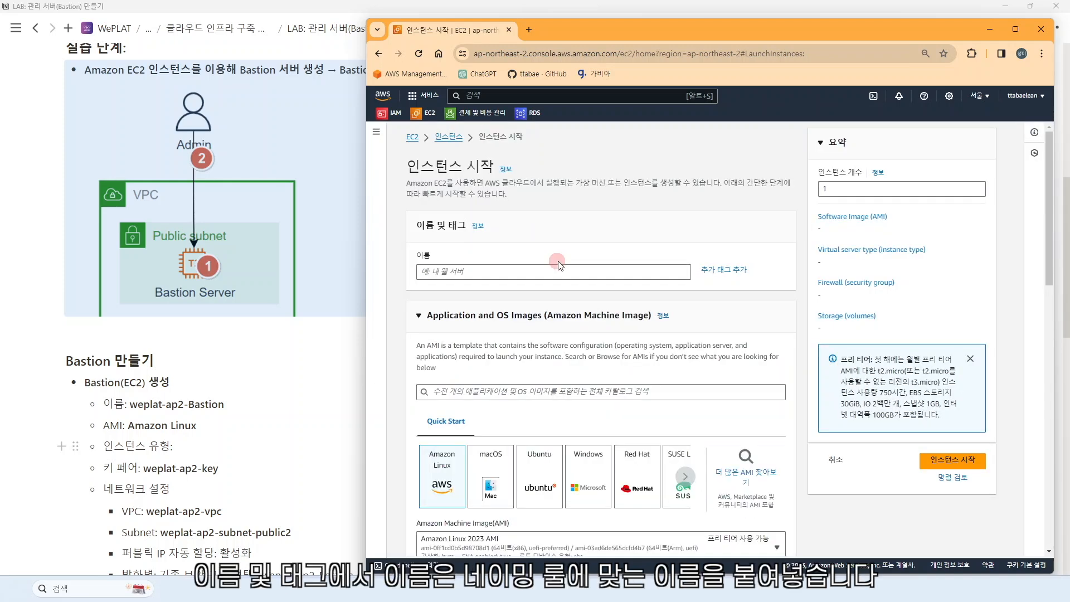
Step: Copy the Bastion name from the lab notes and name the new instance weplat-ap2-Bastion
scroll(182, 357, "down", 1)
left_click_drag(225, 348, 130, 348)
key("ctrl+c")
key("alt+Tab")
left_click(463, 278)
key("ctrl+v")
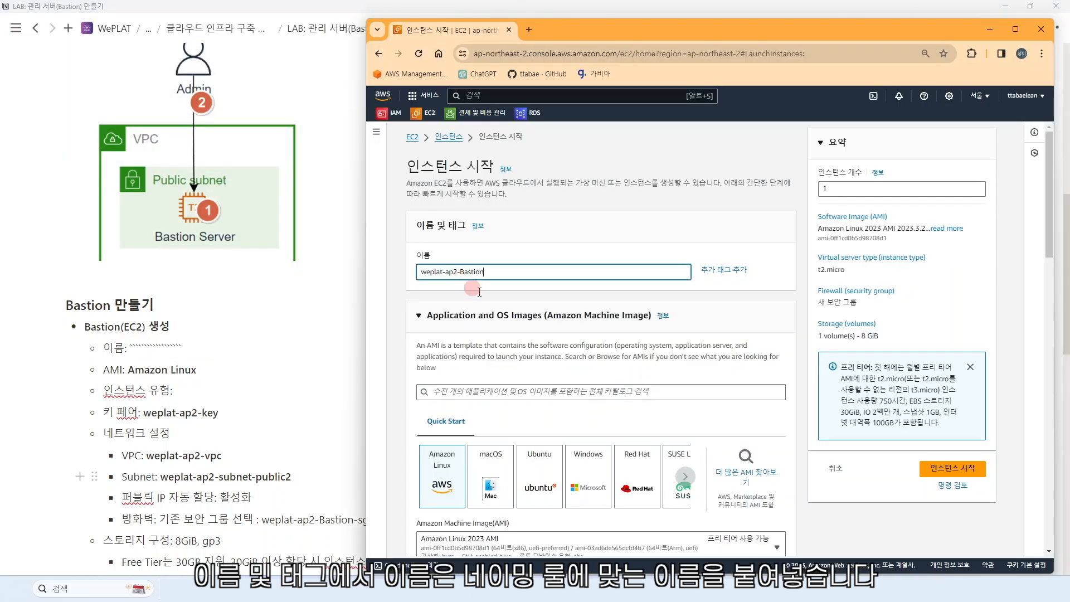
Step: Choose Amazon Linux 2 AMI (HVM) - Kernel 5.10, SSD Volume Type as the instance's machine image
scroll(547, 379, "down", 3)
left_click(541, 384)
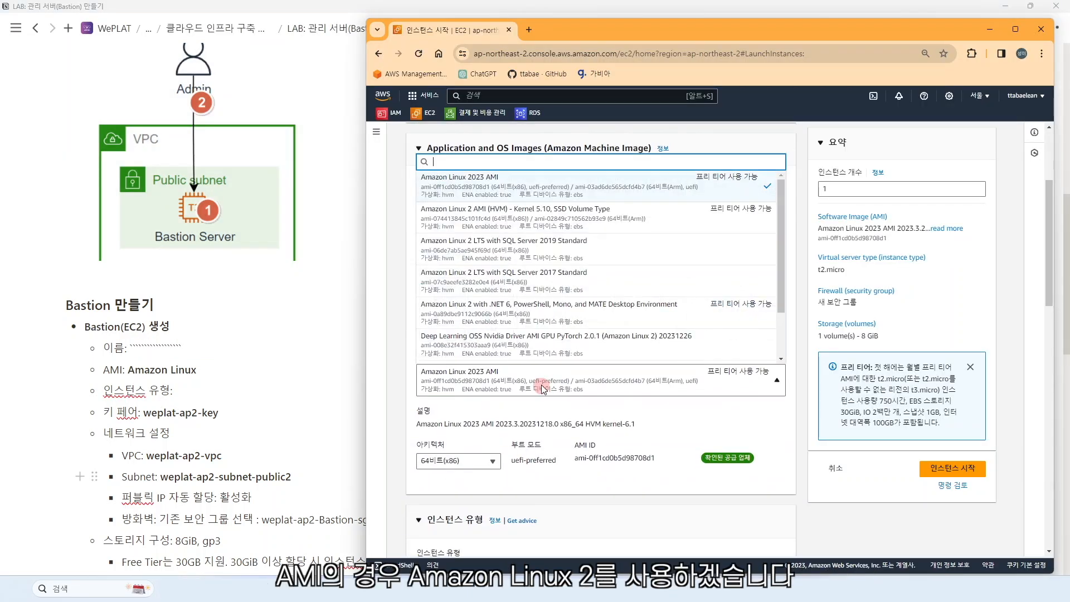
left_click(540, 226)
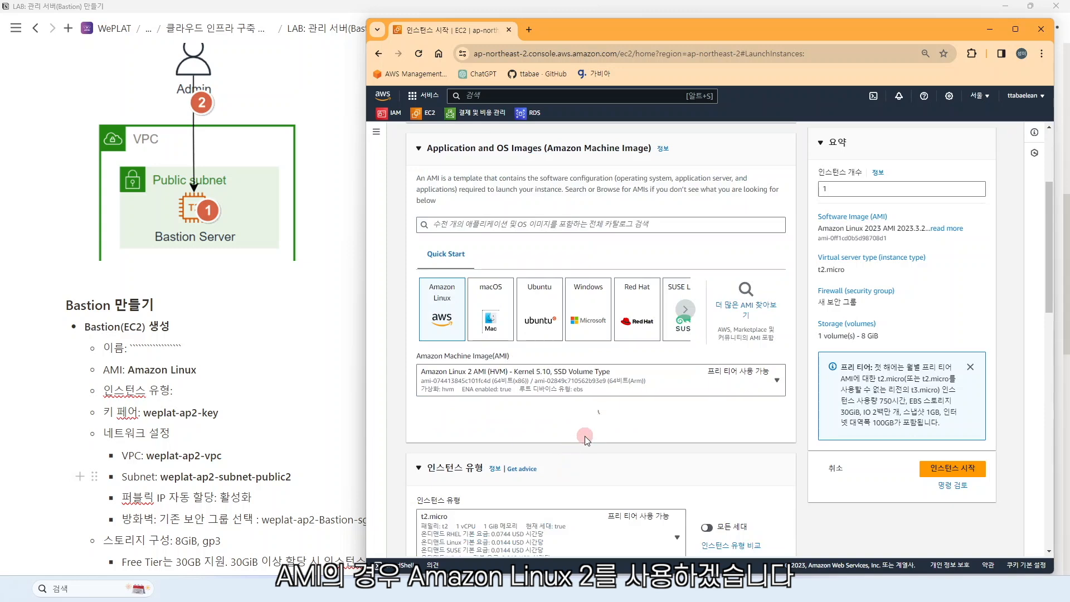
Step: Create a new key pair named weplat-ap2-key with the RSA type and .pem private key format, using the name from the notes
scroll(577, 435, "down", 3)
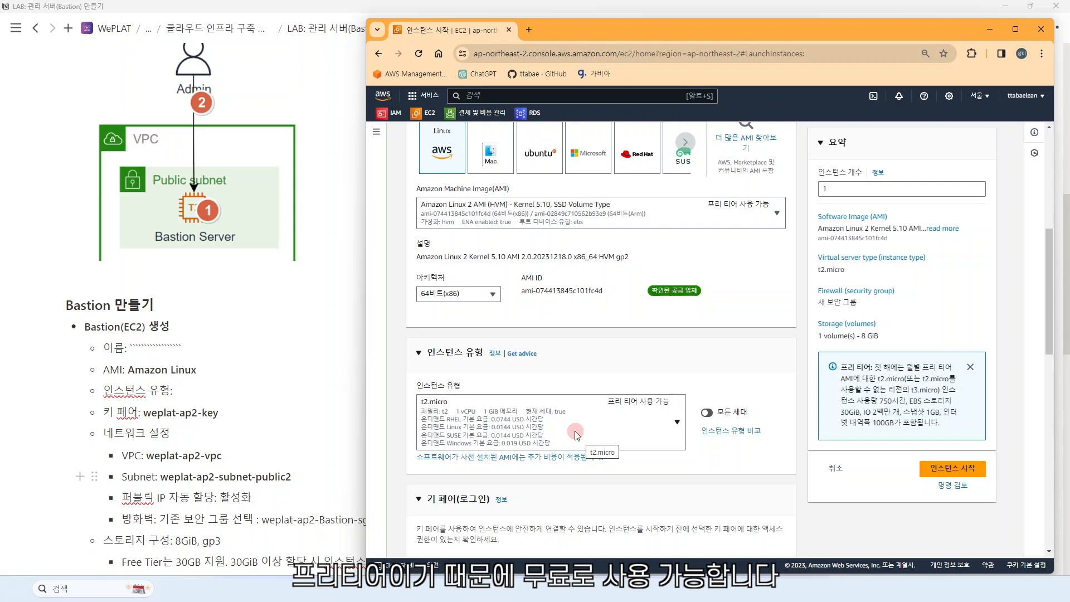
scroll(580, 429, "down", 2)
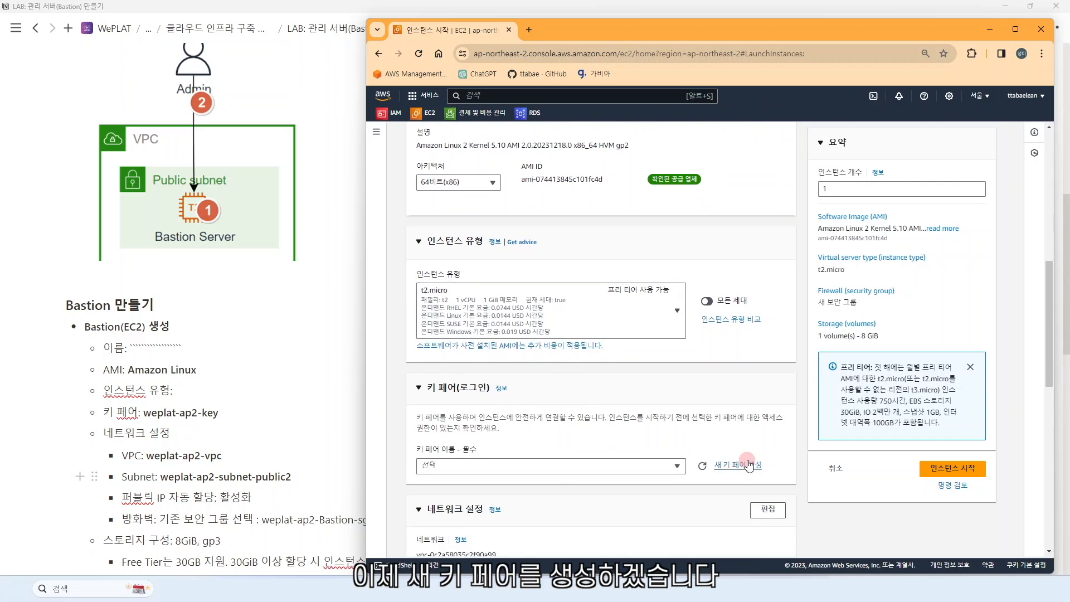
left_click(749, 466)
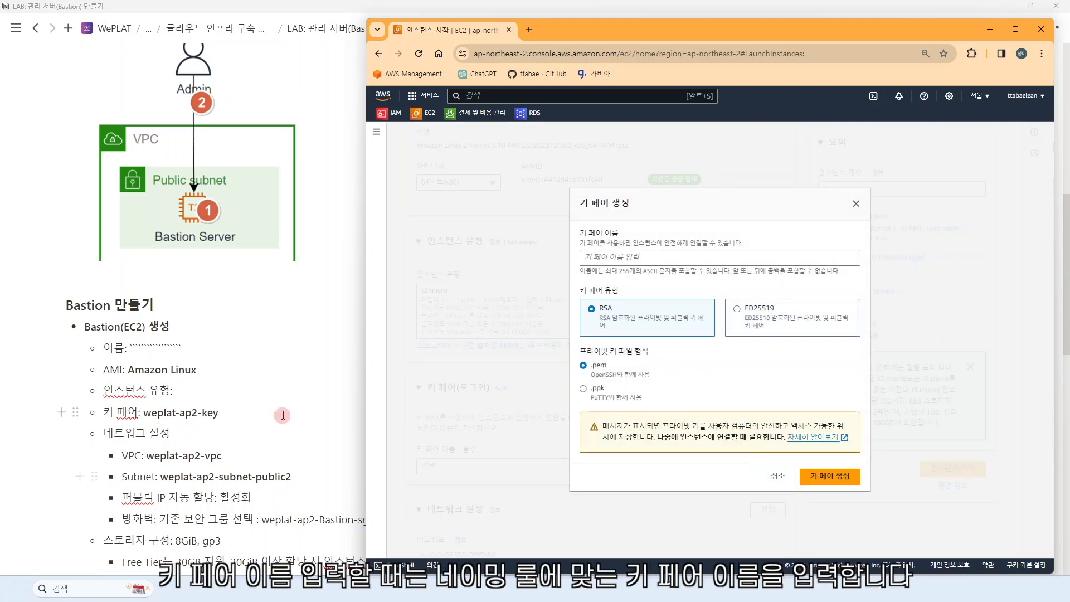
scroll(233, 372, "down", 1)
left_click_drag(218, 358, 144, 364)
key("alt+Tab")
left_click(622, 258)
key("ctrl+v")
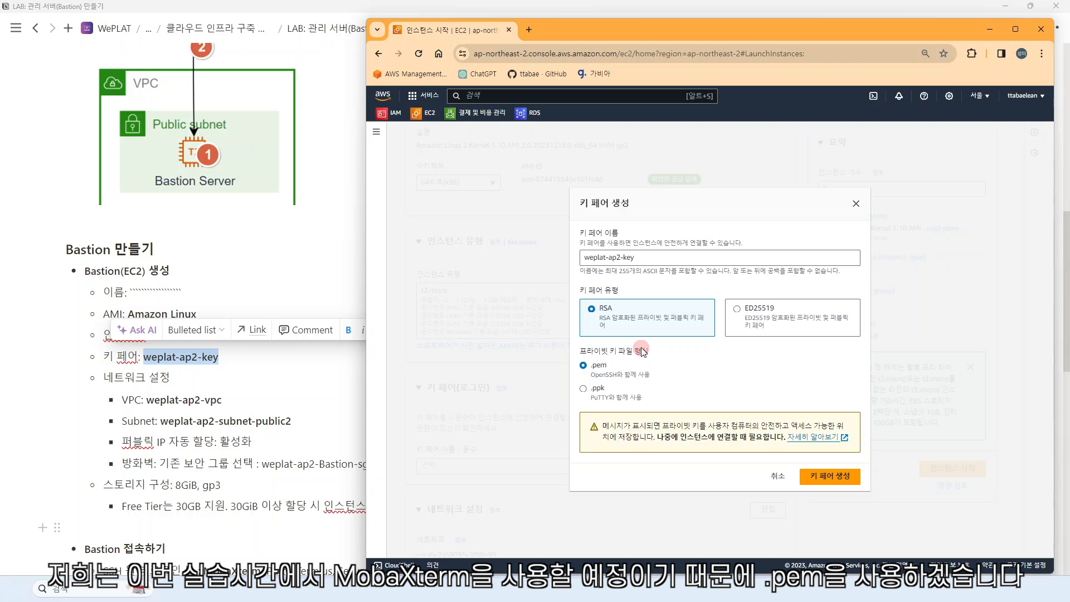
left_click(842, 479)
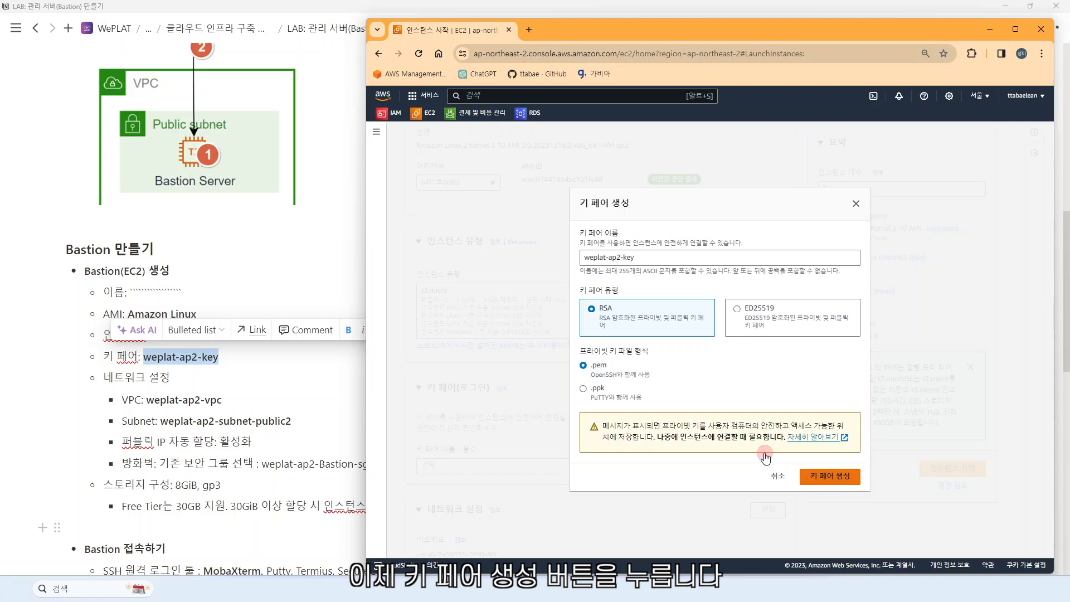
Step: Edit the network settings to use the VPC weplat-ap2-vpc and the subnet weplat-ap2-subnet-public2
scroll(532, 416, "down", 3)
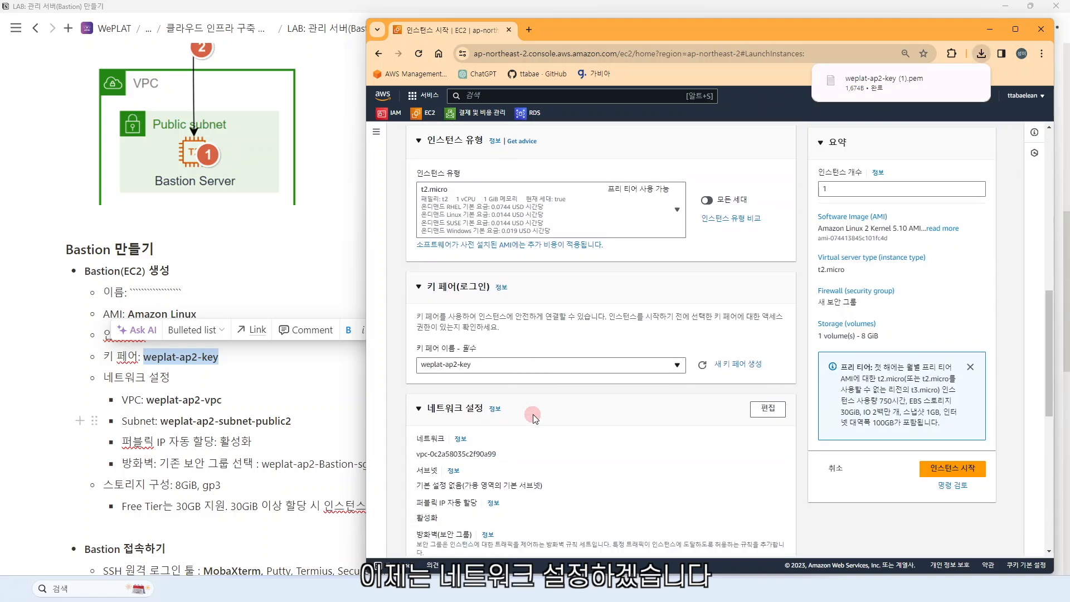
left_click(769, 341)
left_click(634, 392)
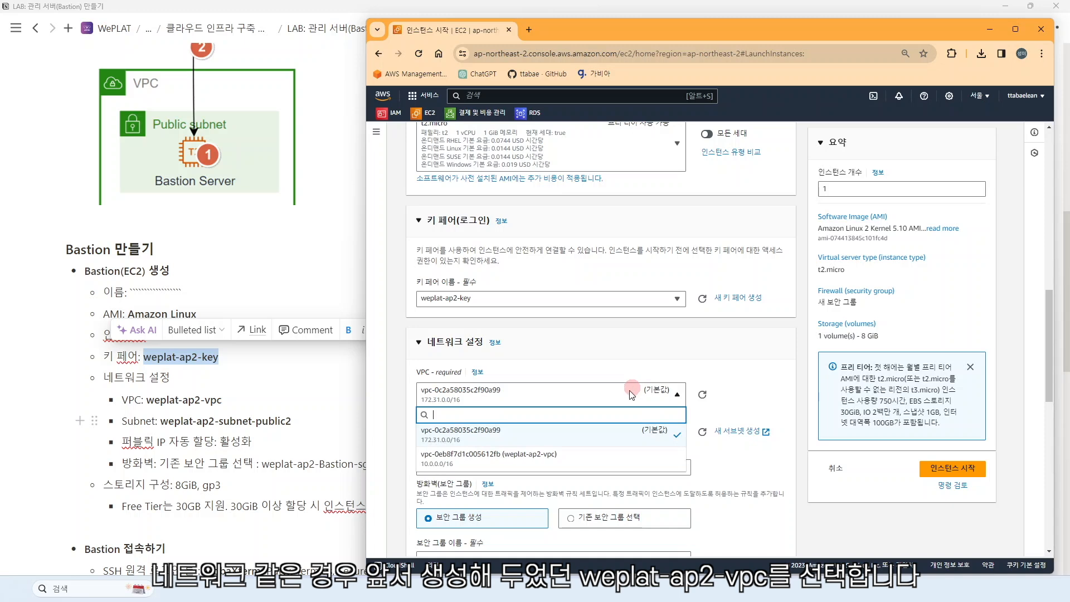
left_click(614, 452)
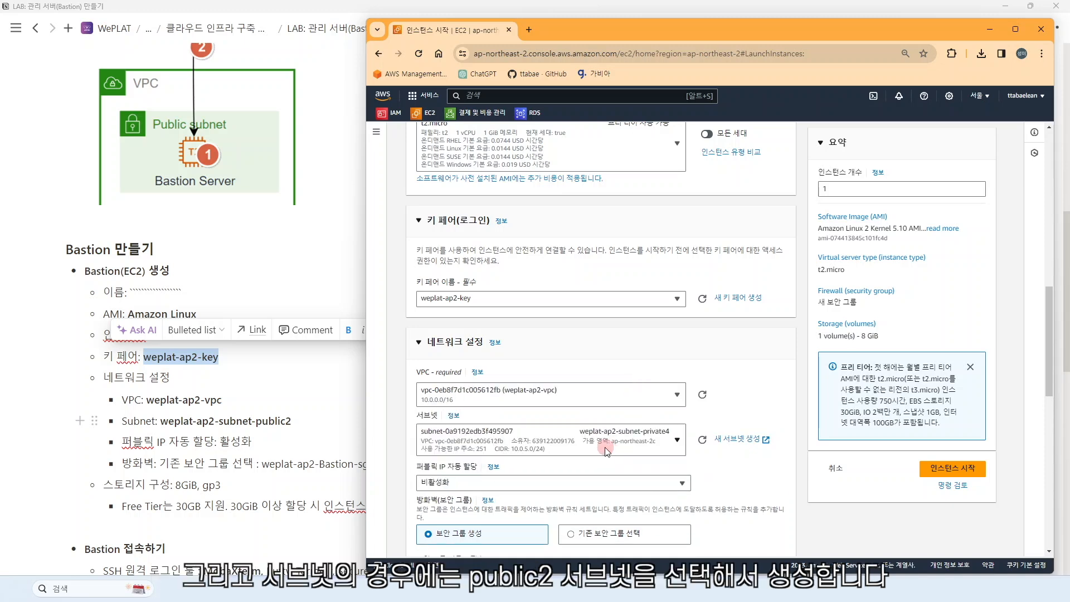
left_click(605, 447)
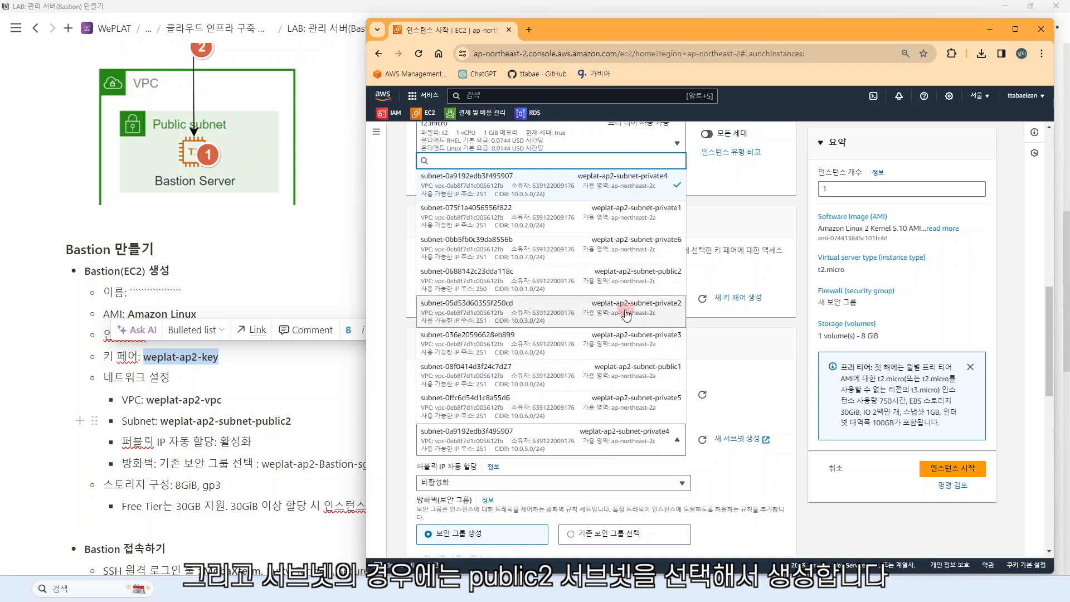
left_click(629, 289)
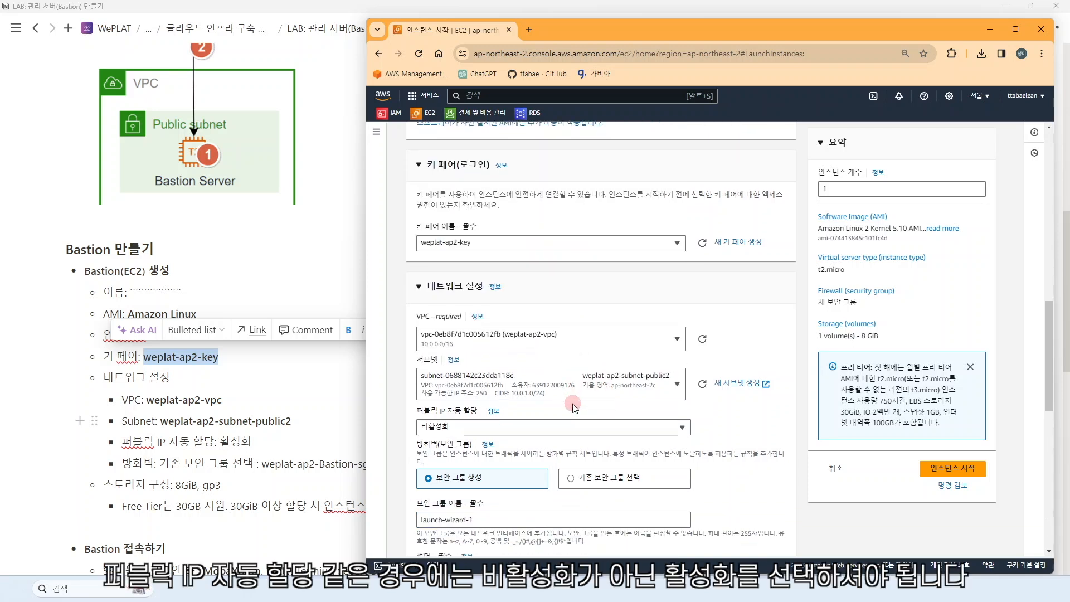
Step: Enable automatic public IP assignment and assign the existing security group weplat-ap2-Bastion-sg to the instance
left_click(562, 427)
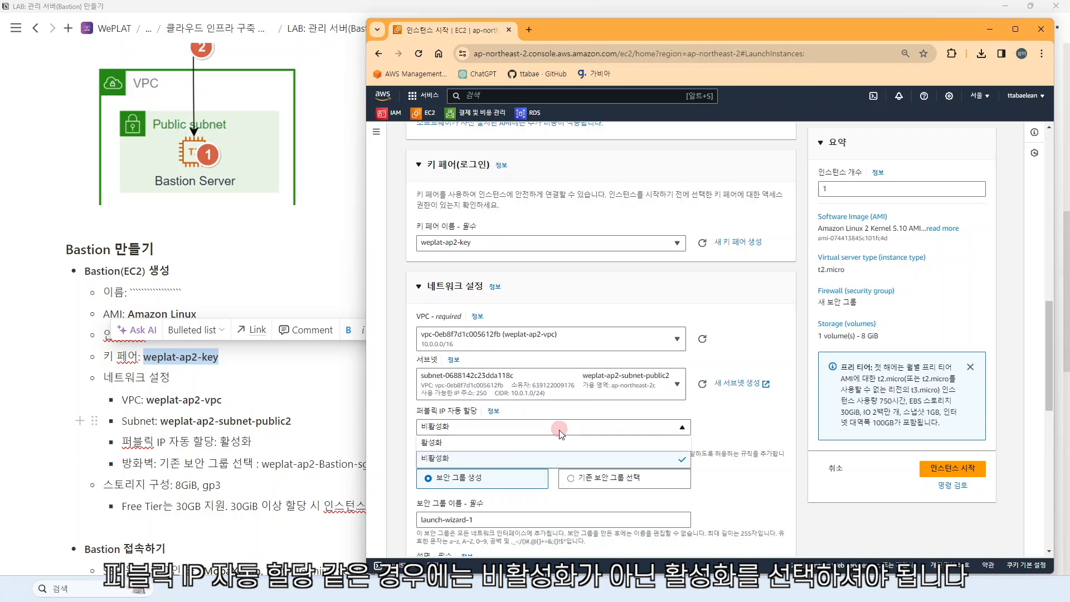
left_click(561, 444)
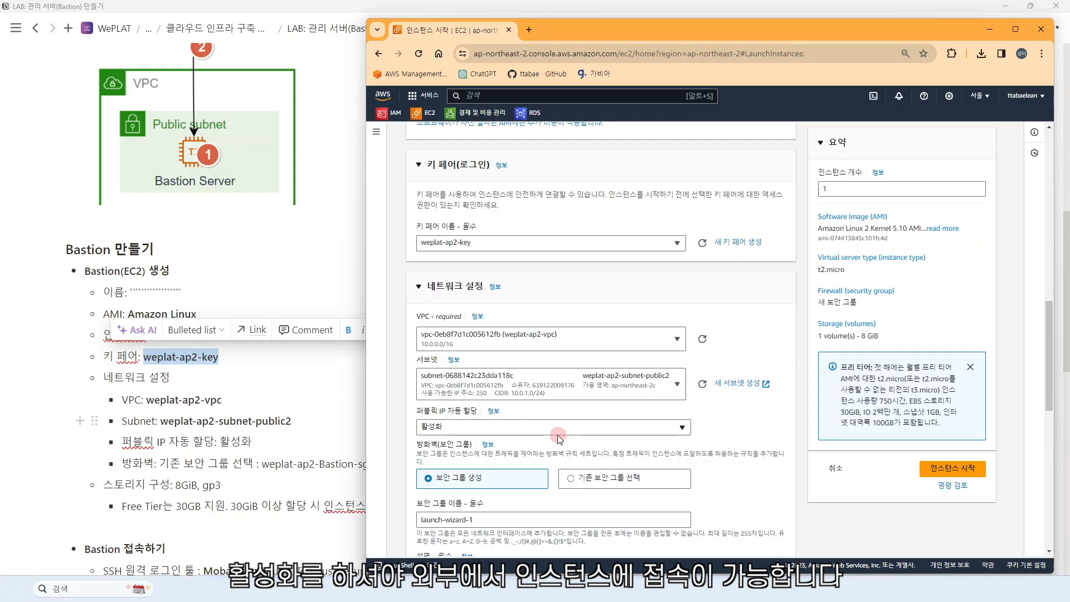
scroll(560, 430, "down", 1)
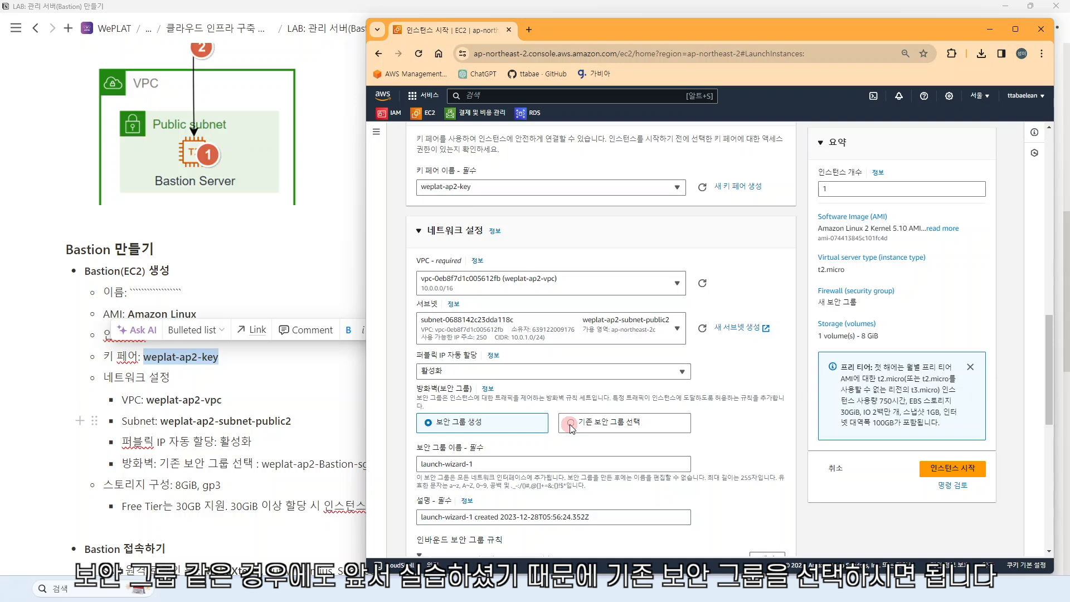
left_click(580, 423)
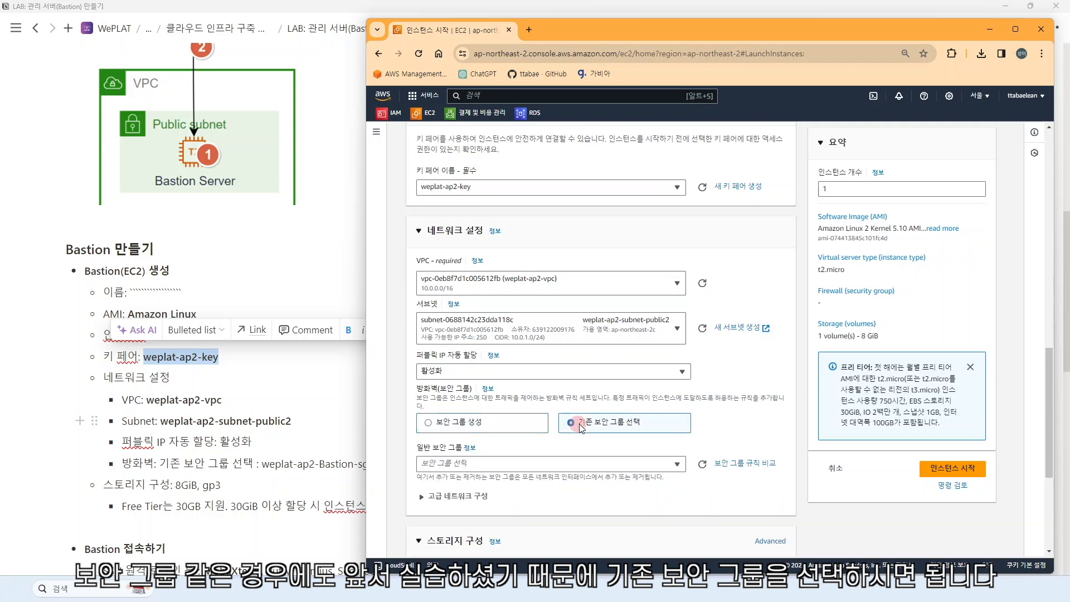
left_click(546, 464)
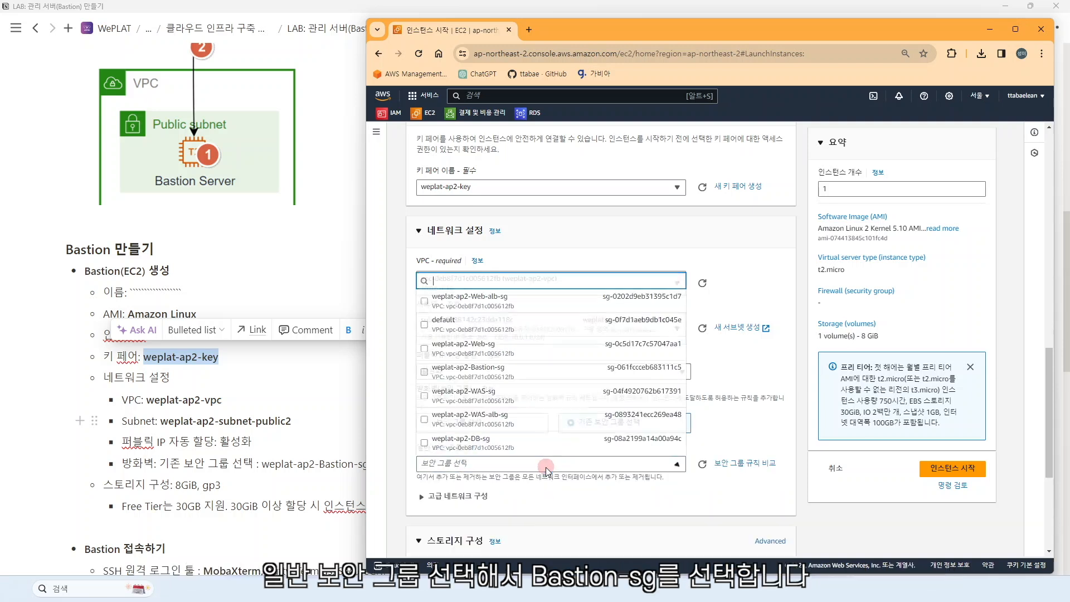
left_click(527, 374)
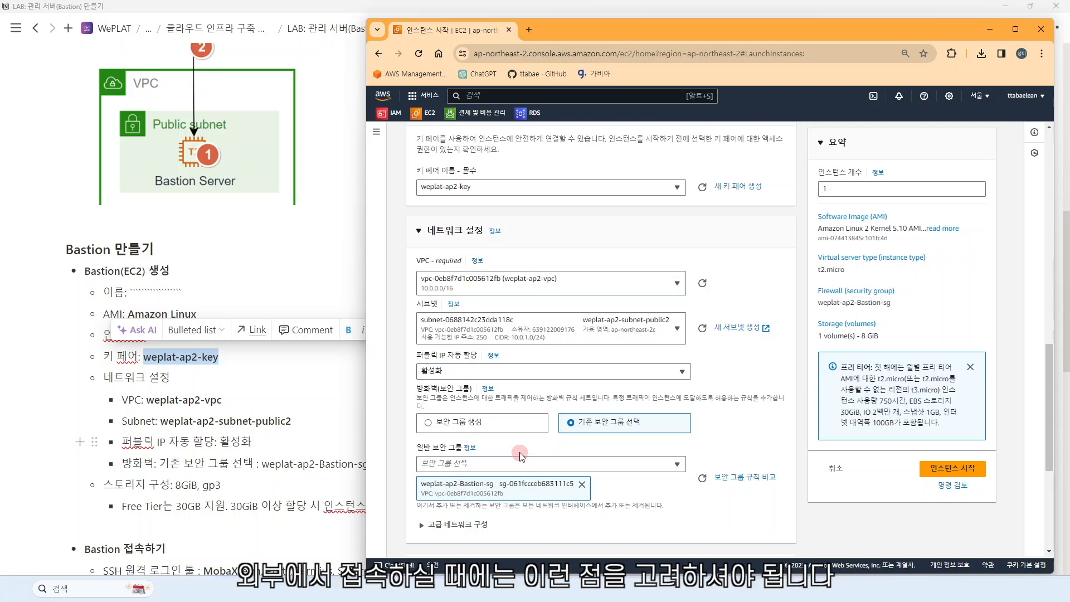
Step: Set the 8 GiB root volume's type to gp3 and launch the instance, returning to the instance list
scroll(519, 456, "down", 2)
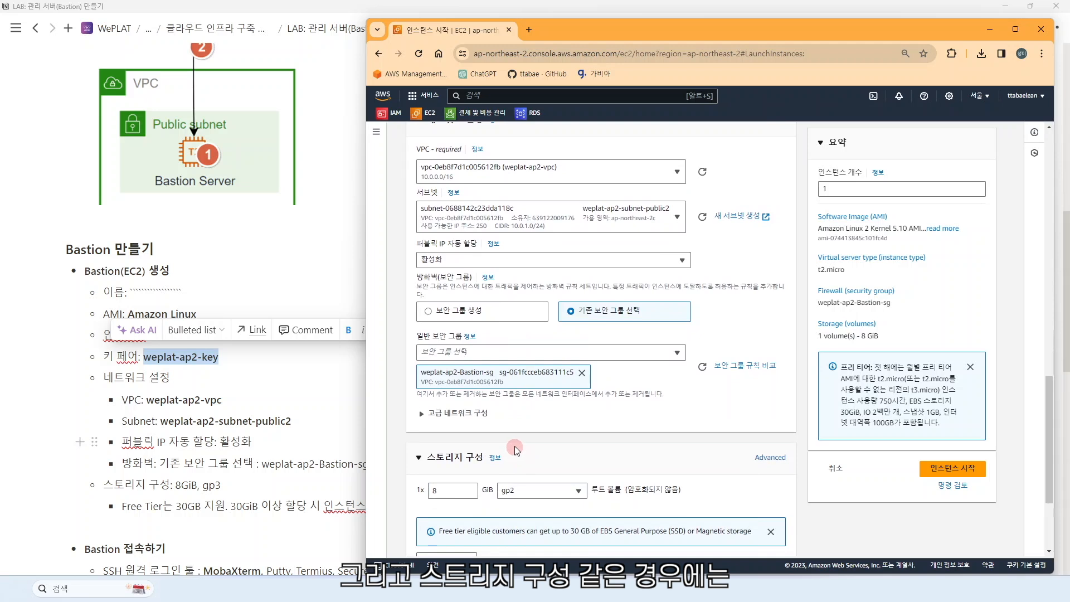
scroll(514, 446, "down", 1)
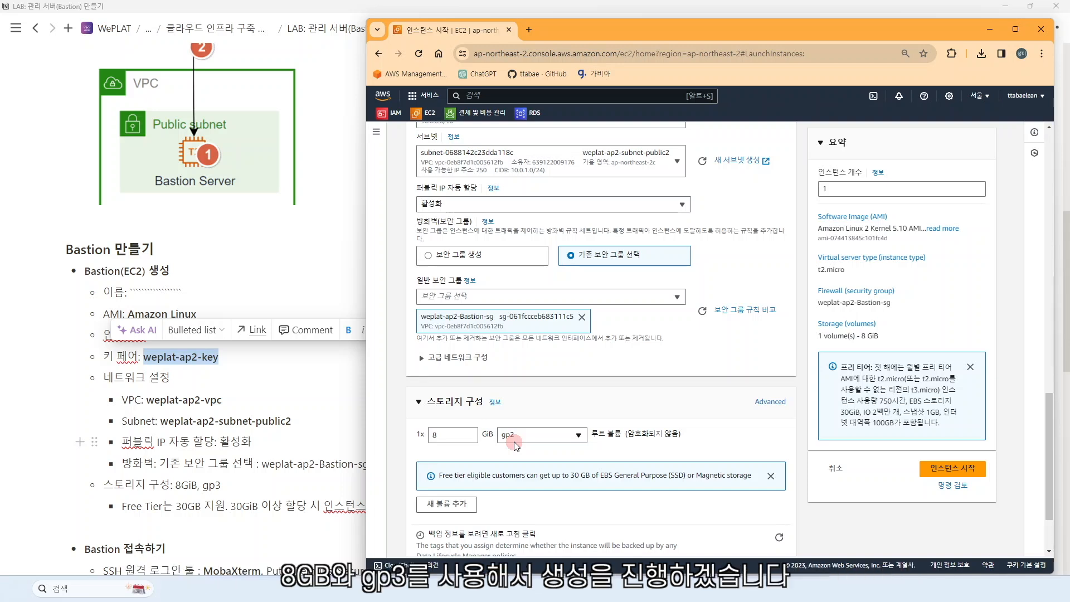
left_click(516, 442)
left_click(558, 324)
scroll(630, 429, "down", 1)
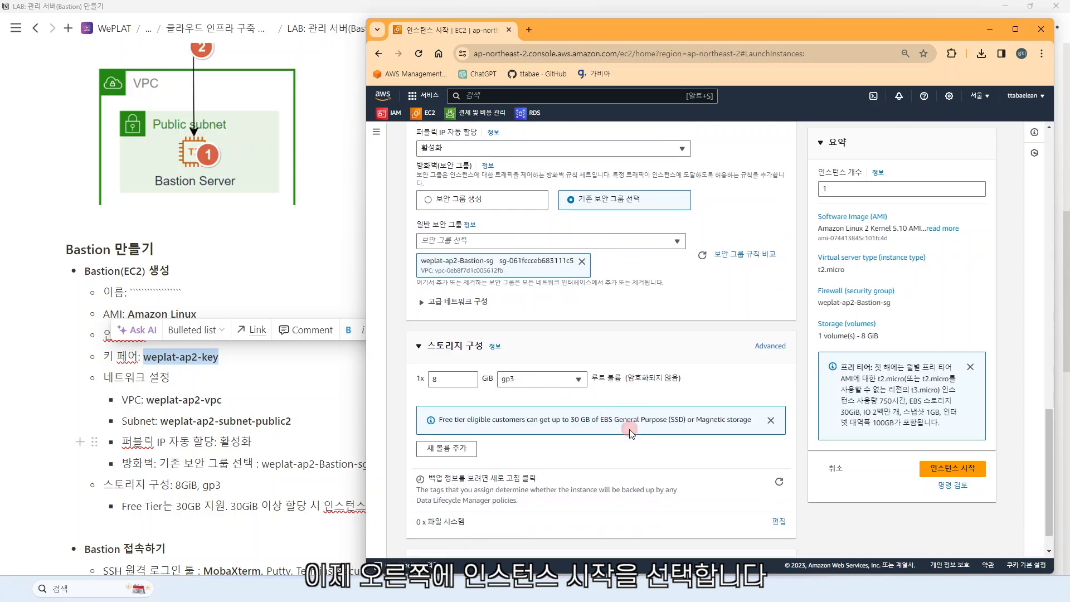
left_click(953, 469)
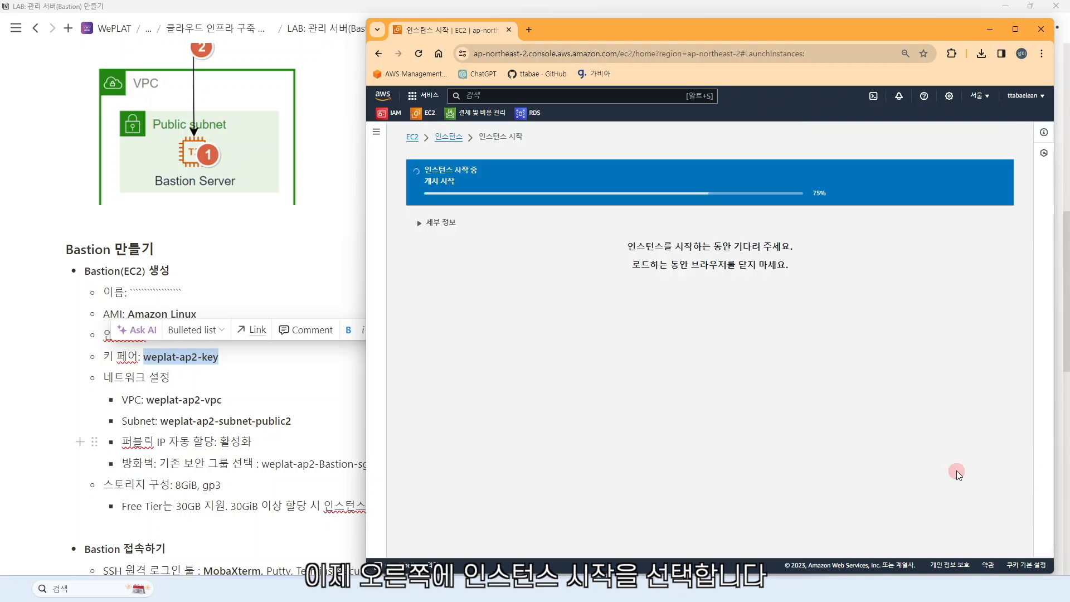
left_click(958, 437)
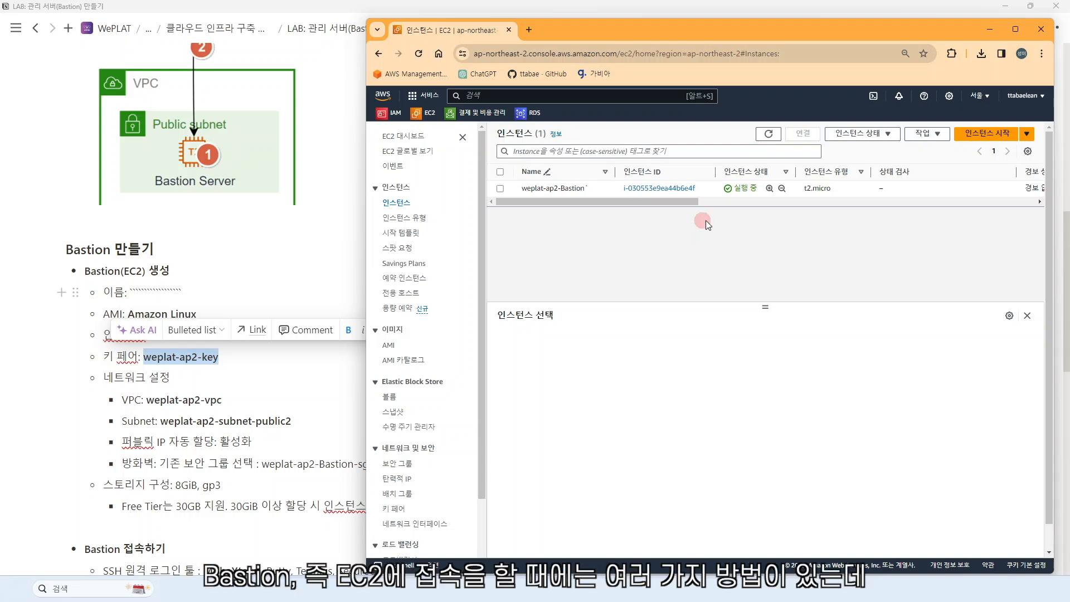
Step: Consult the Bastion connection section of the notes, switch to MobaXterm and start a new SSH session
scroll(182, 362, "down", 2)
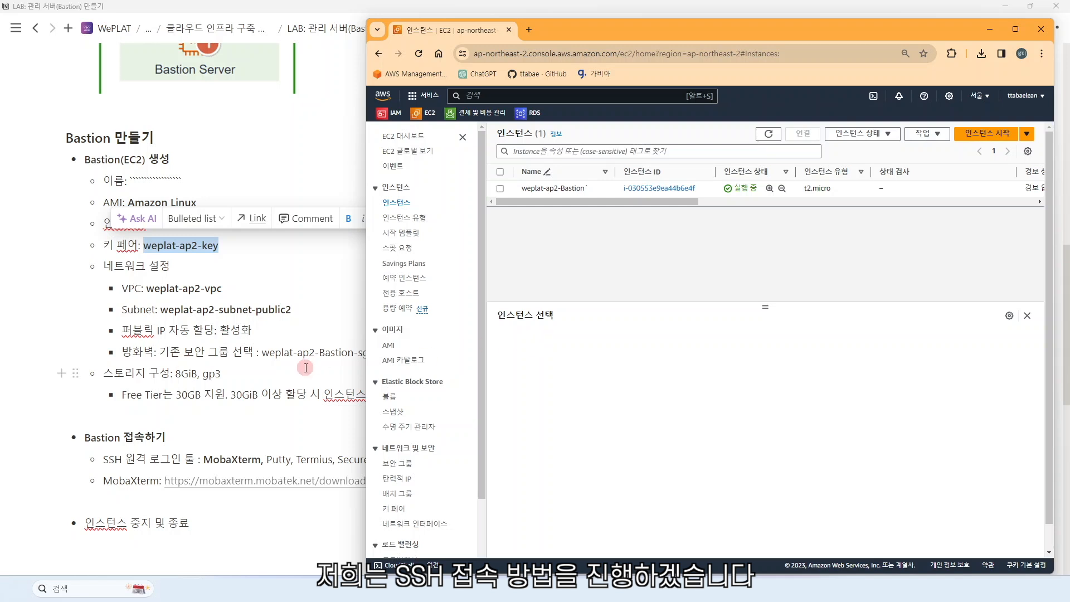
scroll(295, 393, "down", 1)
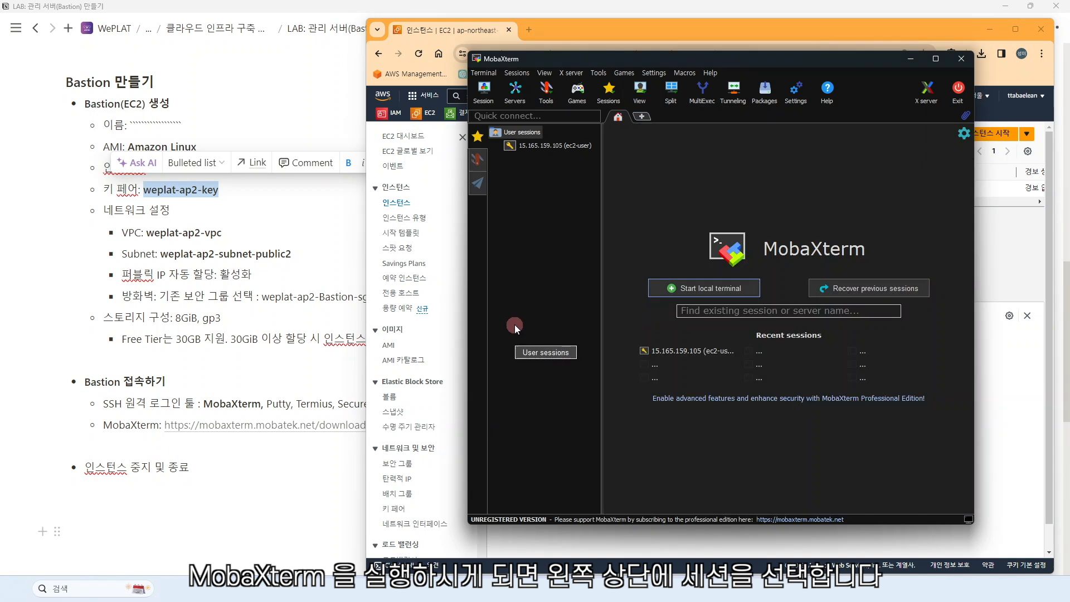
left_click(483, 89)
left_click(310, 173)
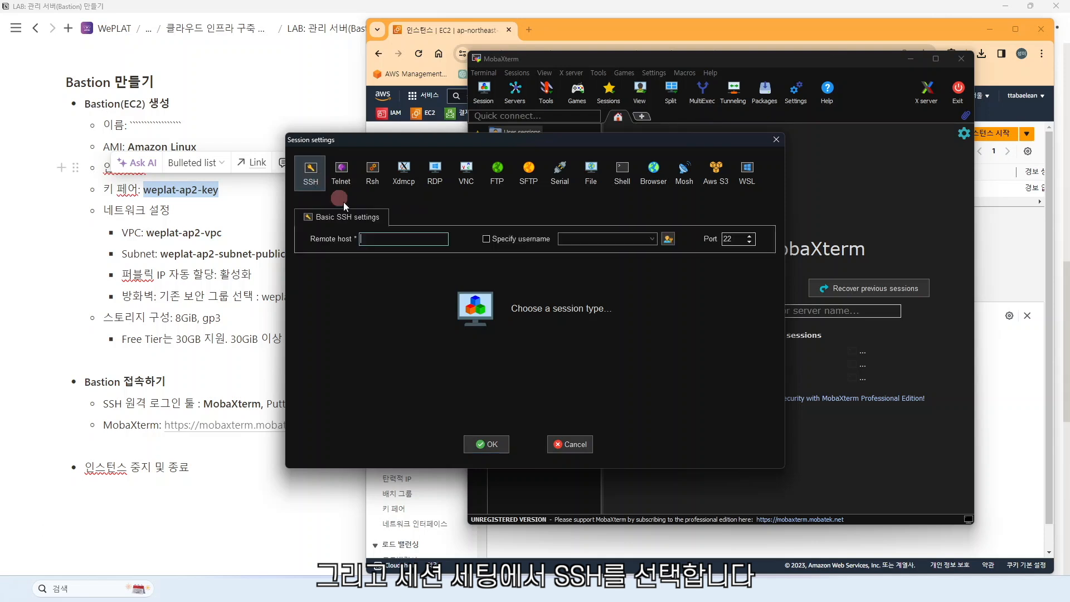
Step: Copy the Bastion instance's public IPv4 address from its AWS details and enter 43.200.164.43 as the SSH session's remote host
left_click(395, 241)
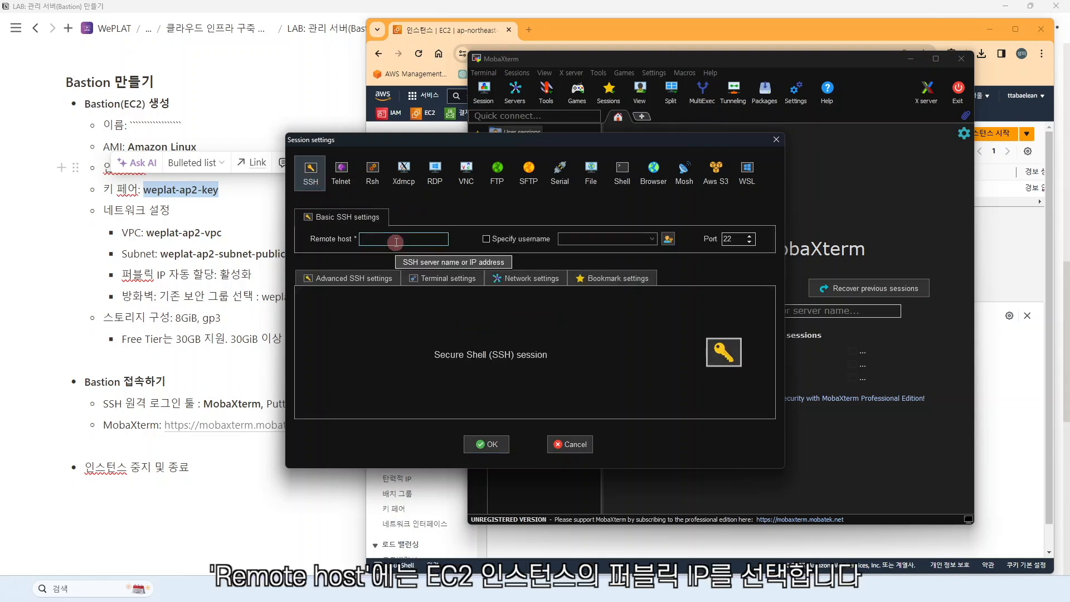
left_click(595, 28)
left_click(662, 202)
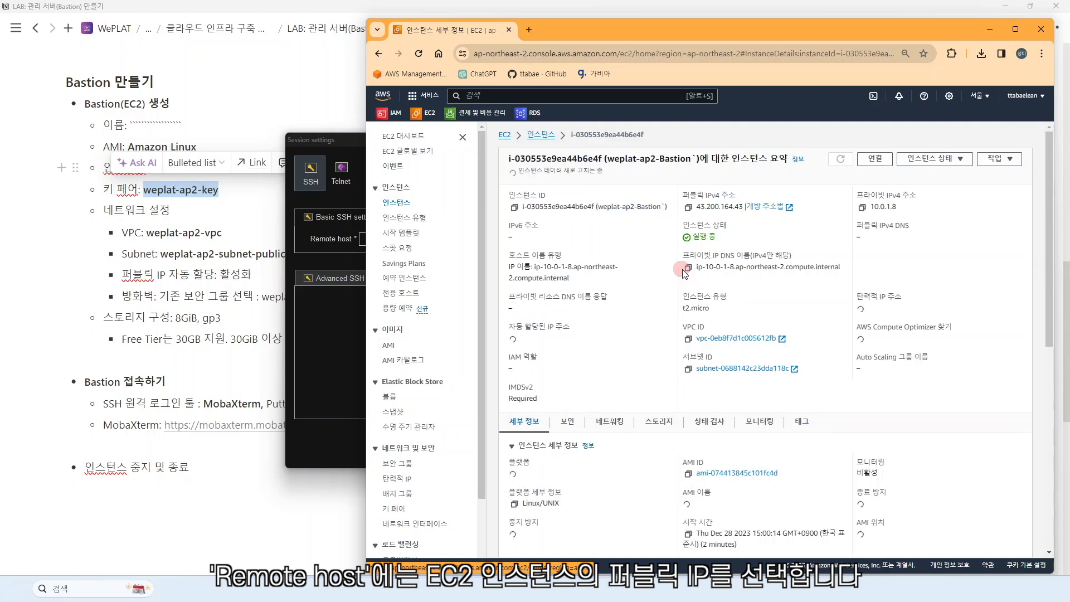
left_click(682, 217)
left_click(362, 238)
type("43.200.164.43")
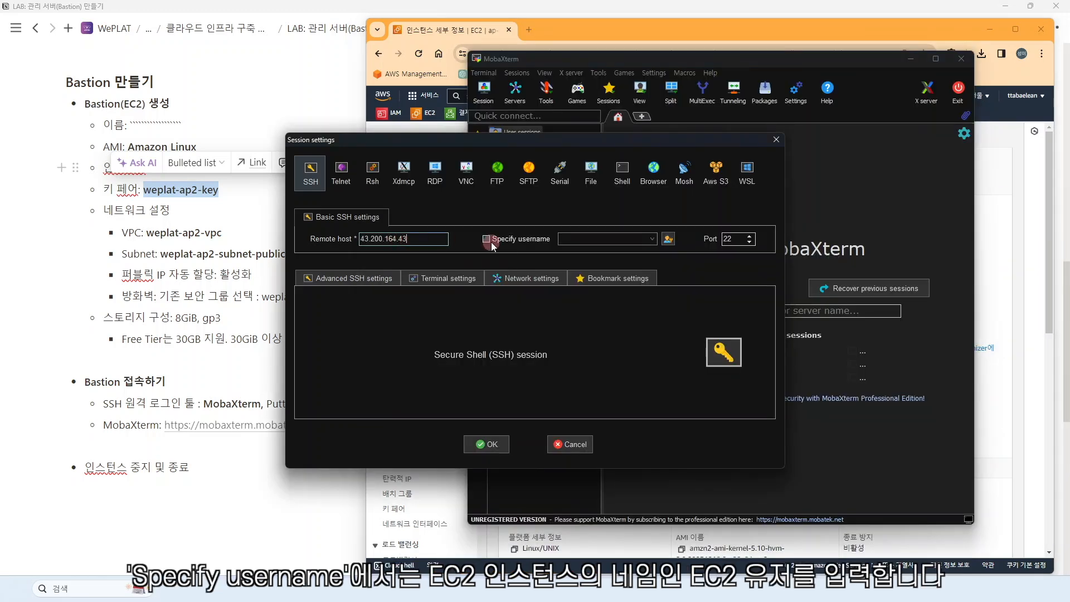
Step: Enable a specified username for the SSH session and set it to ec2-user
left_click(490, 240)
left_click(605, 238)
double_click(606, 238)
type("ec2-user")
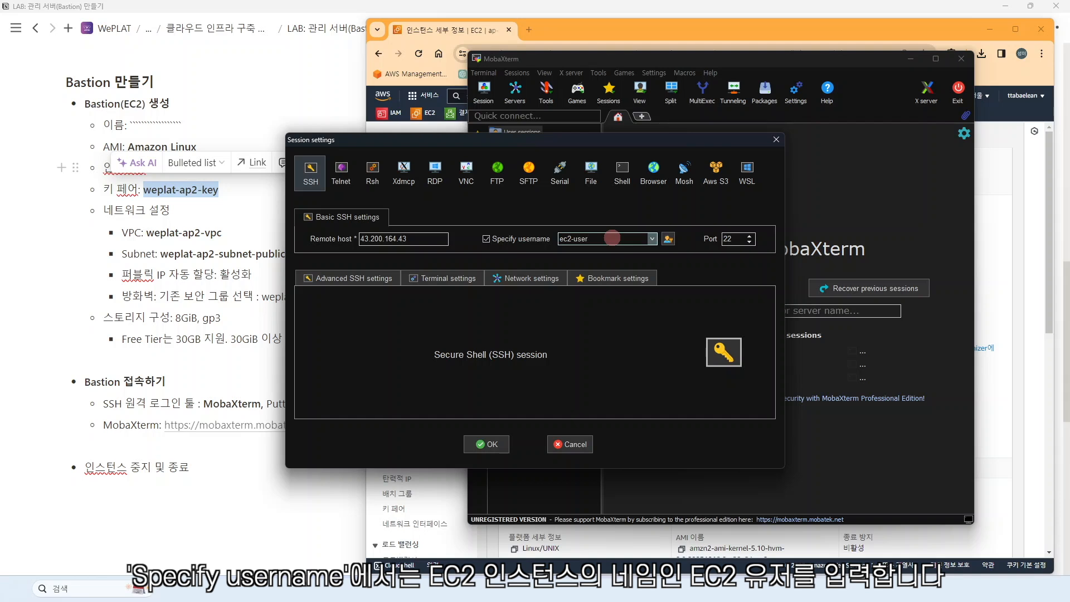
Step: Enable private key authentication in the advanced SSH settings and choose the weplat-ap2-key pair's private key file from the Downloads folder
left_click(348, 278)
left_click(340, 378)
left_click(522, 378)
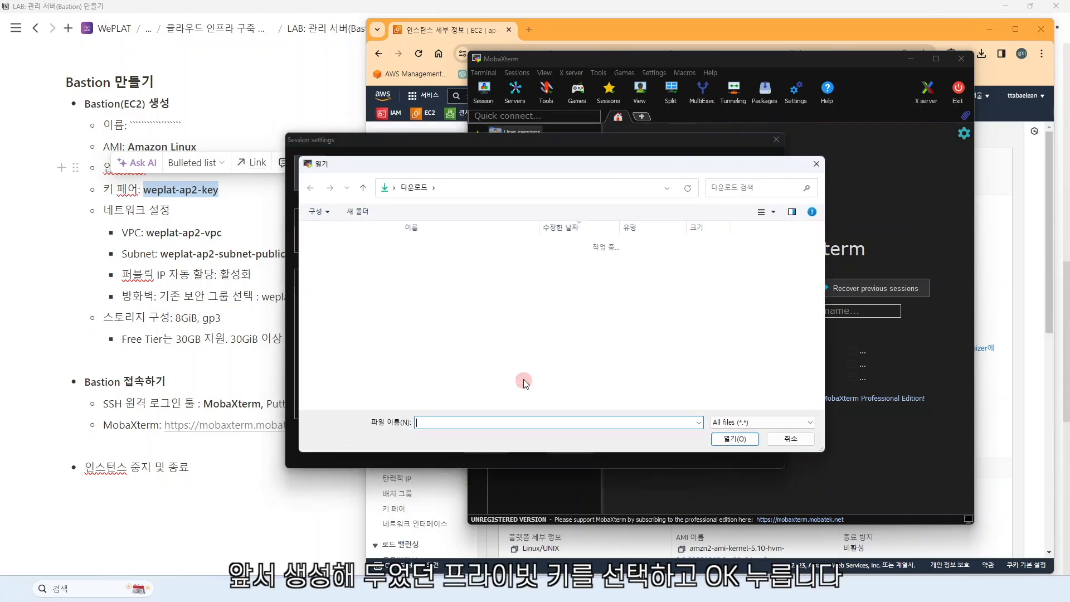
left_click(468, 261)
left_click(726, 443)
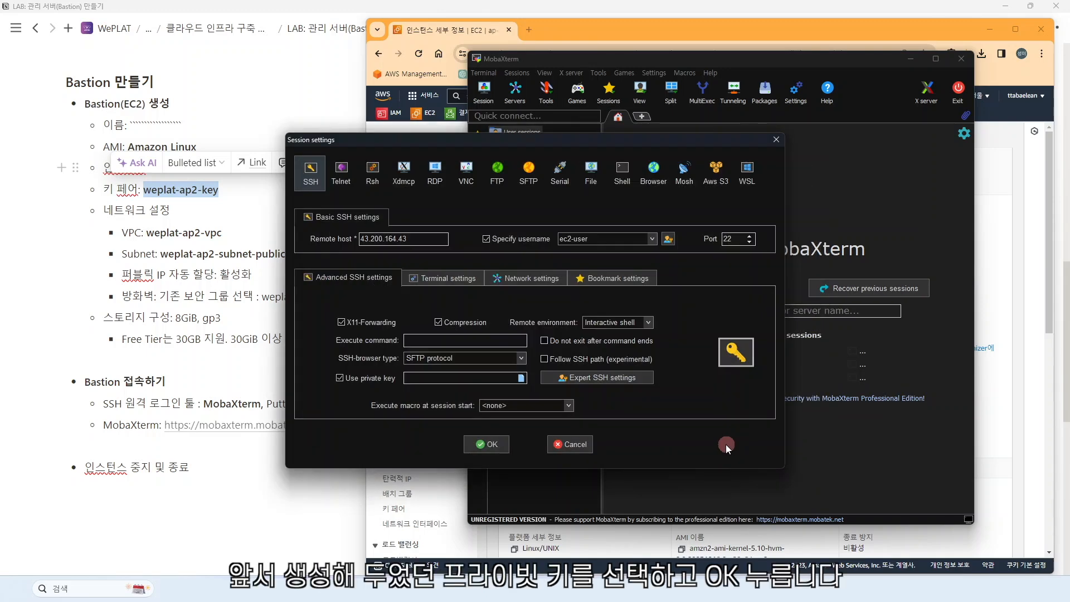
Step: Connect to the Bastion server, trusting its identity, and end the remote session with the exit command
left_click(491, 445)
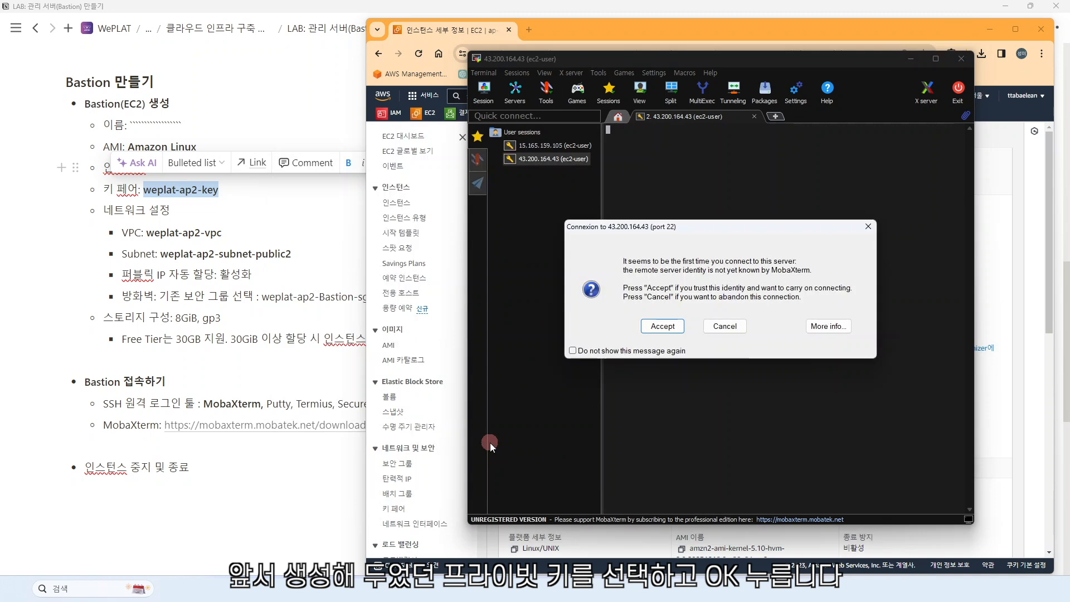
left_click(668, 327)
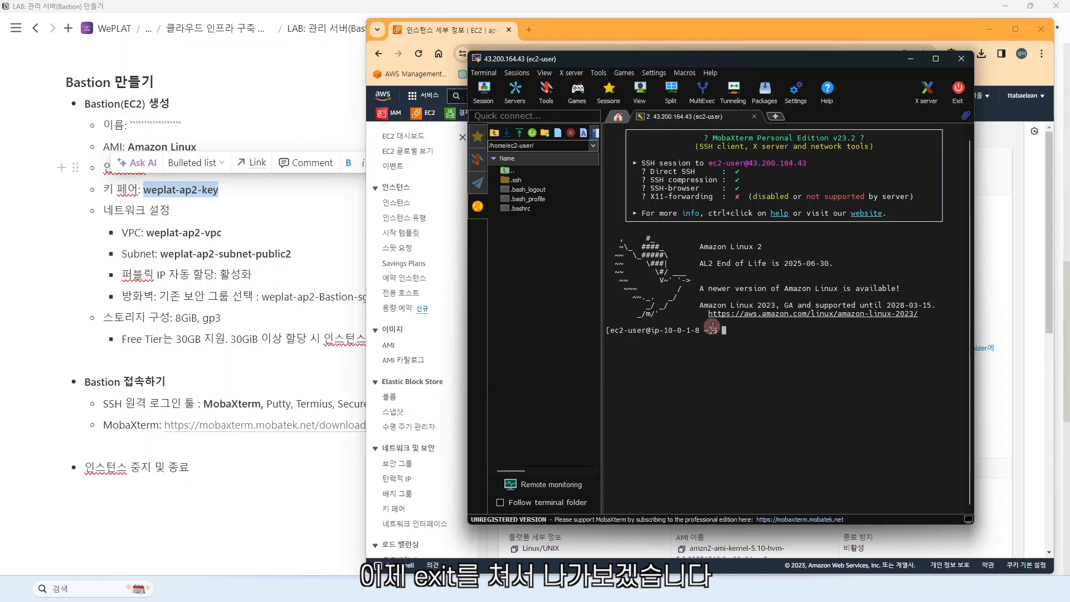
type("exit")
key("Return")
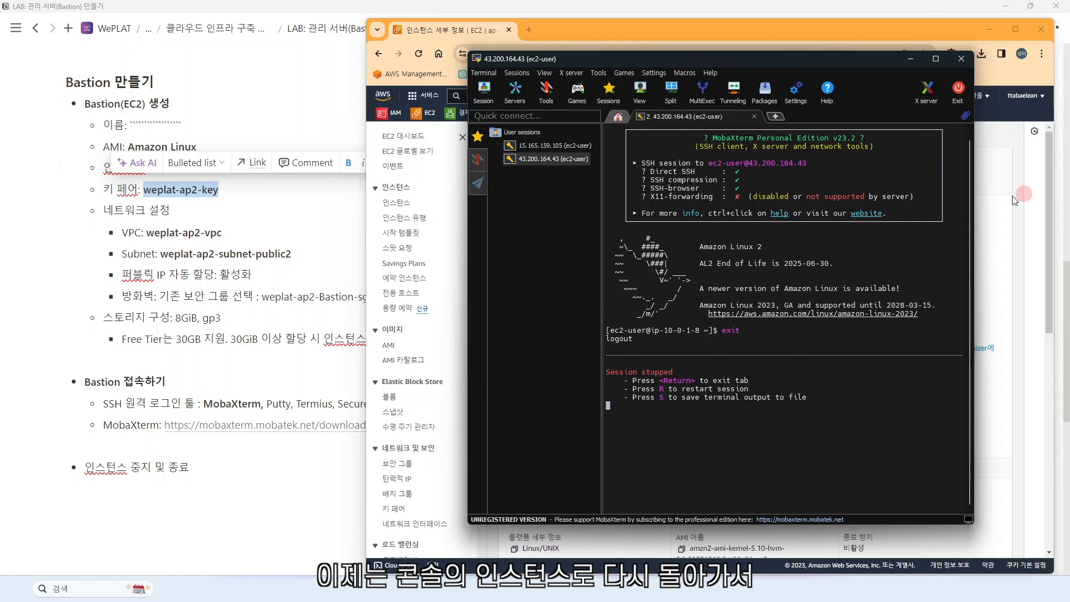
Step: Switch back to the AWS console's instance list, select the weplat-ap2-Bastion instance and show its available state changes
left_click(1014, 198)
left_click(538, 136)
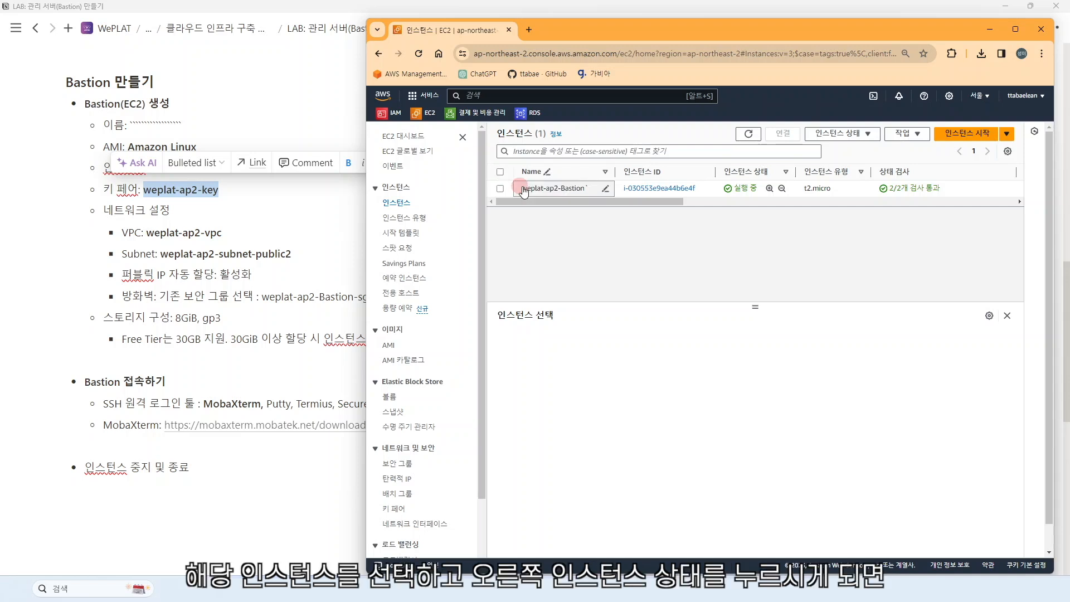
left_click(535, 193)
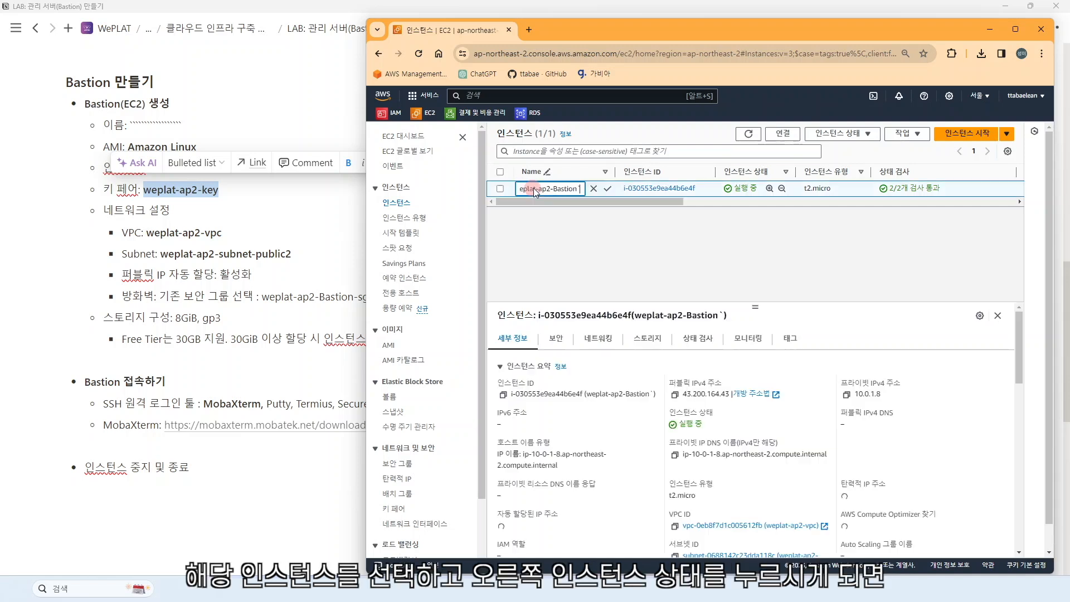
left_click(842, 136)
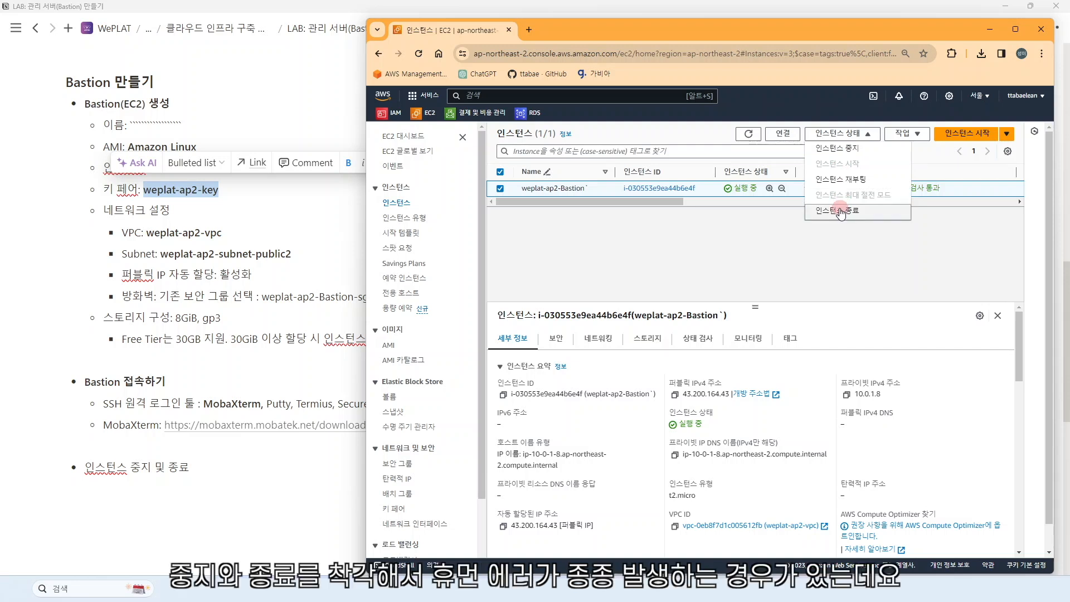
Step: Enable termination protection for the selected Bastion instance and save the setting
left_click(902, 138)
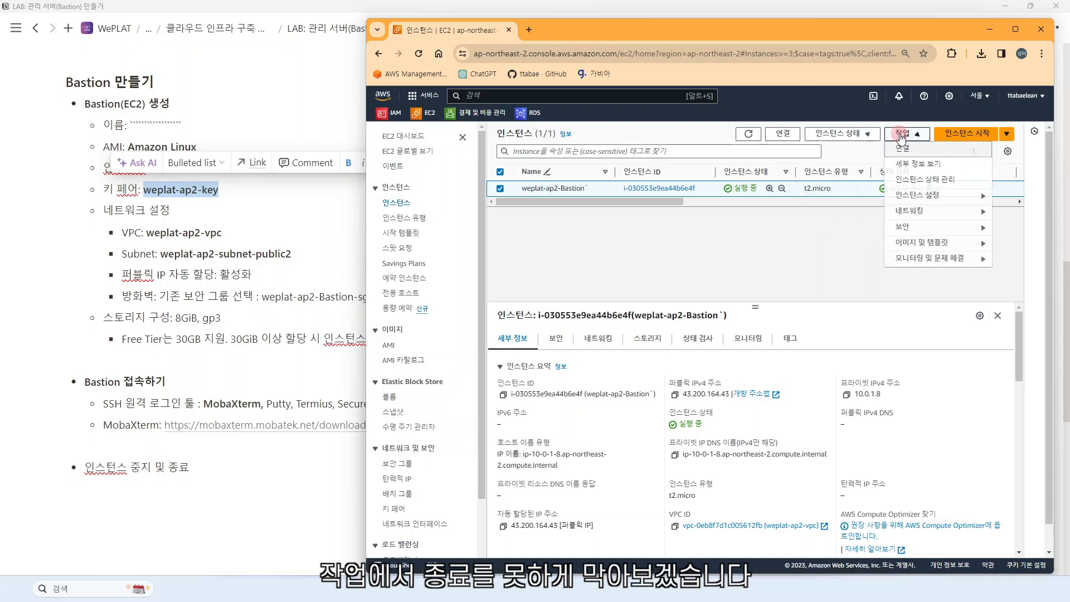
left_click(925, 196)
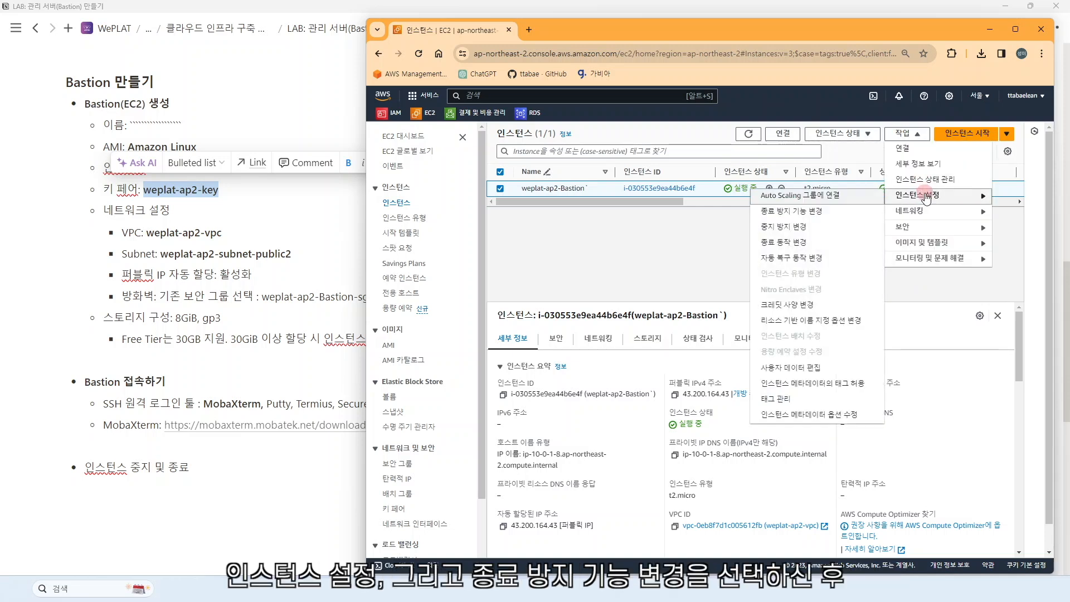
left_click(862, 212)
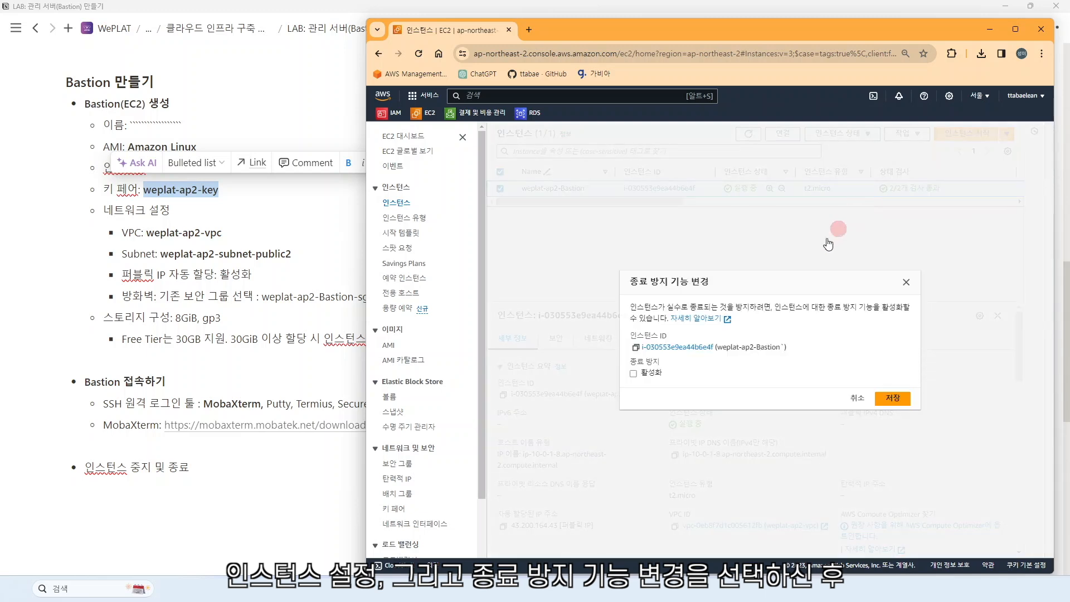
left_click(661, 376)
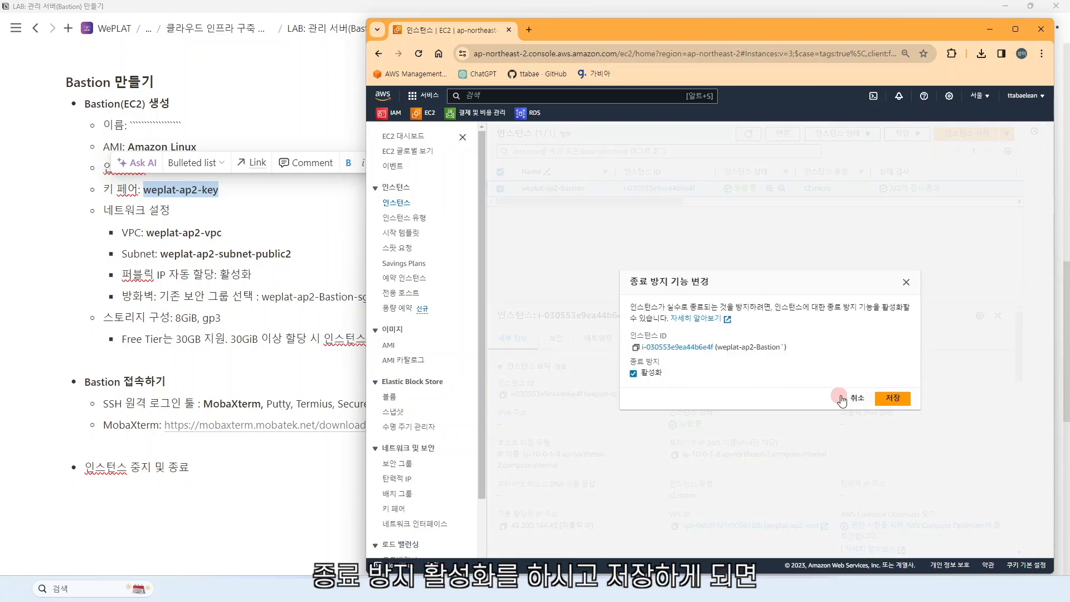
left_click(897, 398)
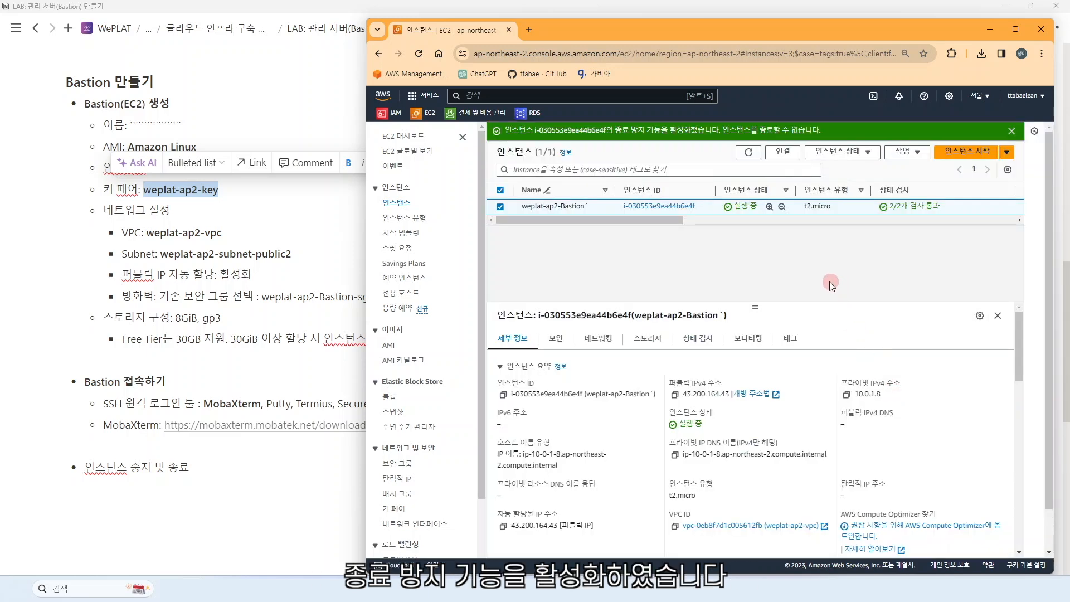
Step: Try to terminate the Bastion instance while its termination protection is enabled
left_click(852, 157)
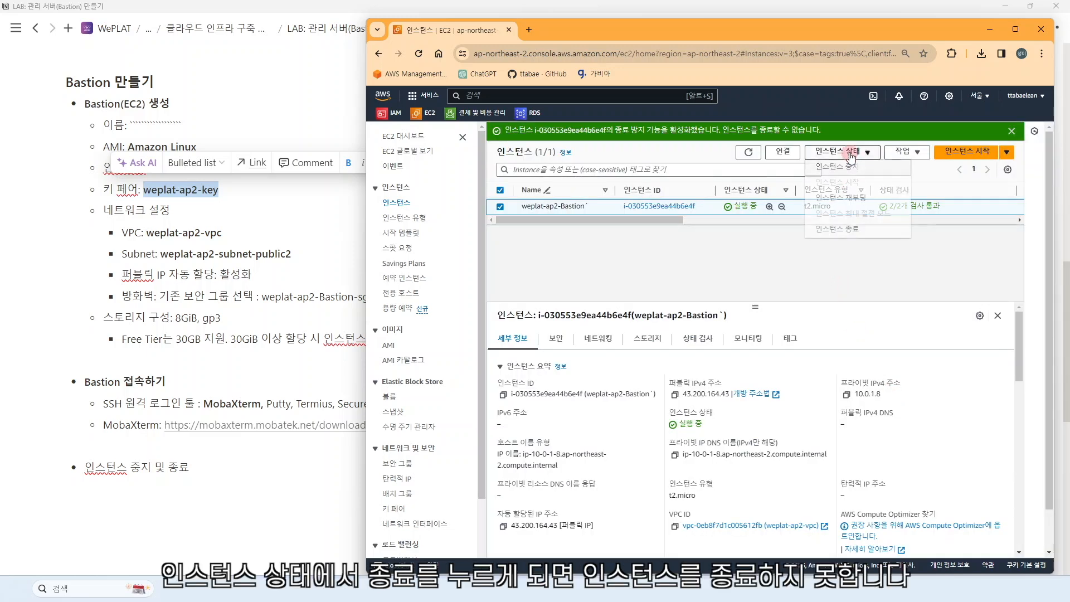
left_click(856, 230)
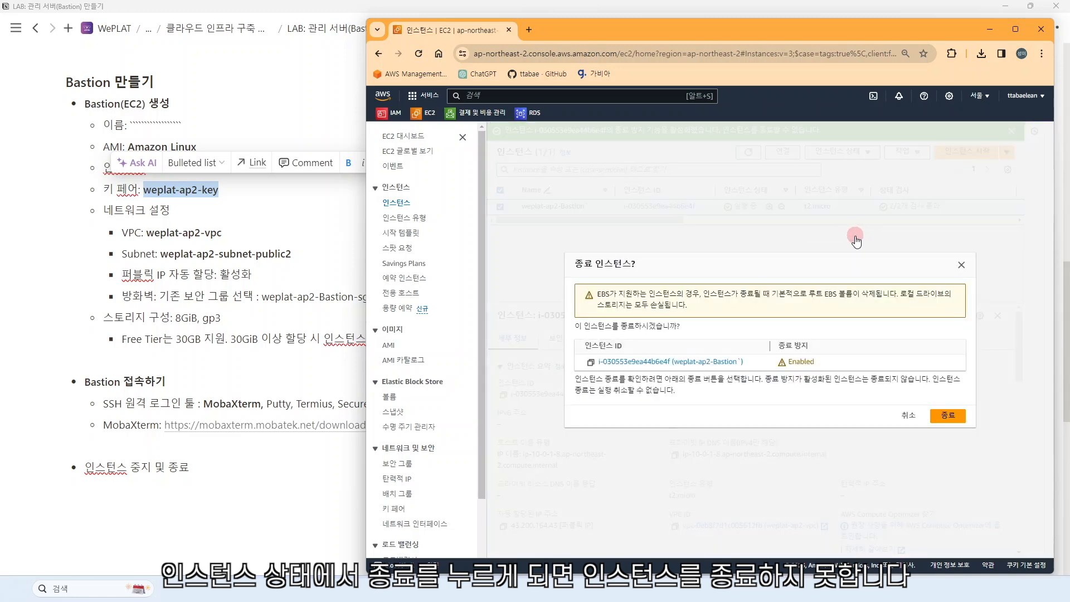
left_click(948, 415)
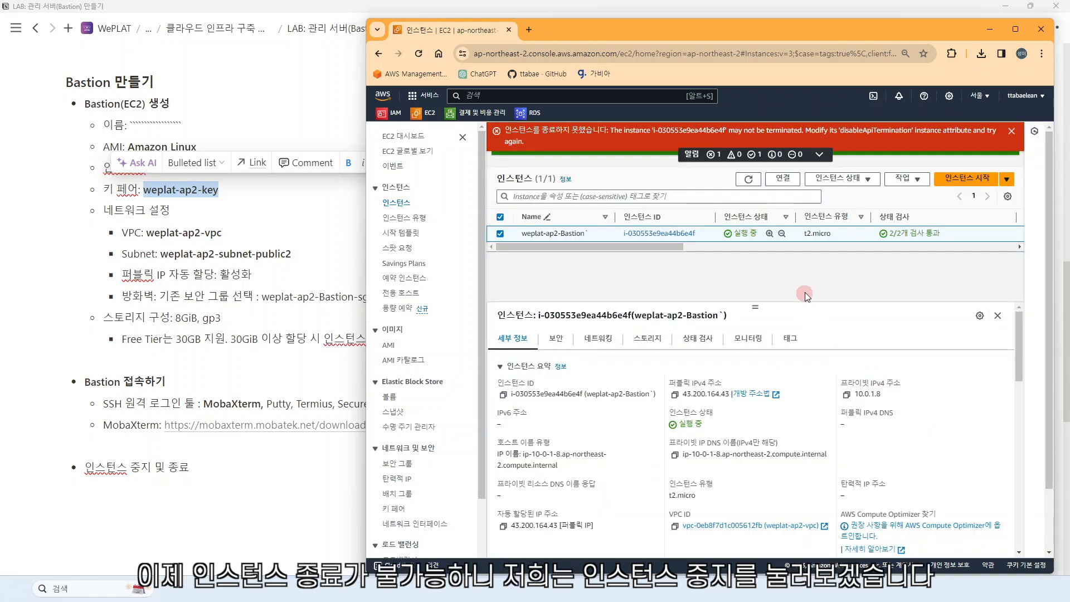
Step: Stop the Bastion instance and refresh the instance list to check its state
left_click(843, 178)
left_click(848, 194)
left_click(894, 385)
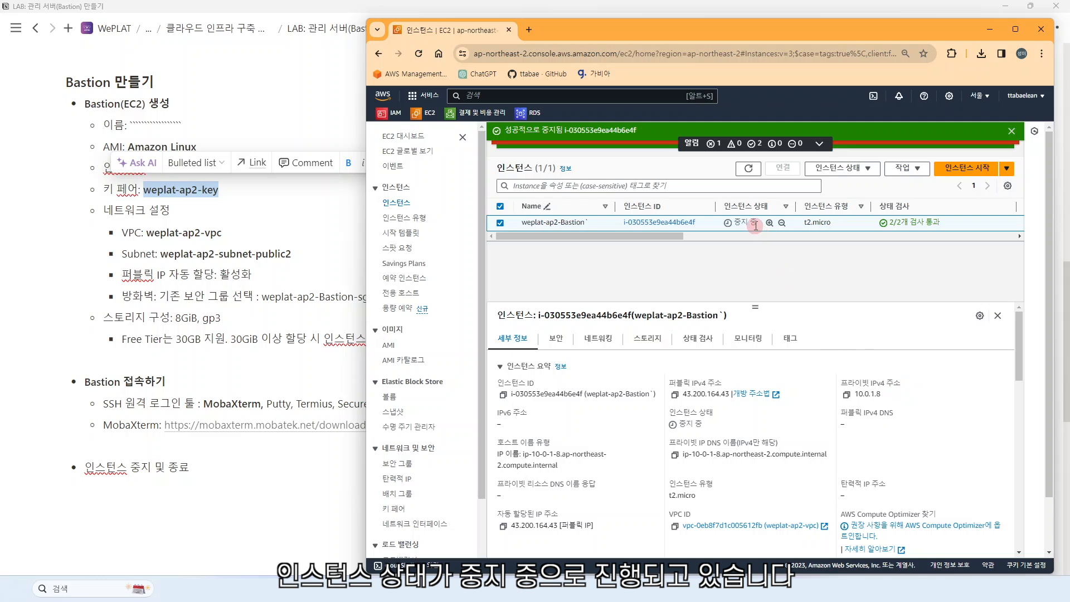
left_click(749, 170)
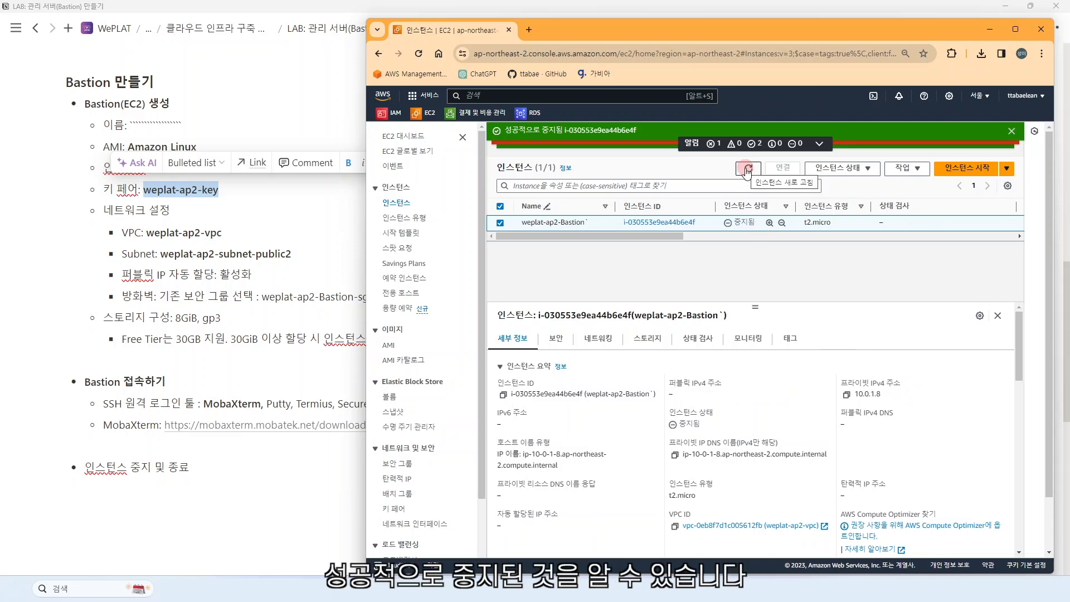
left_click(748, 170)
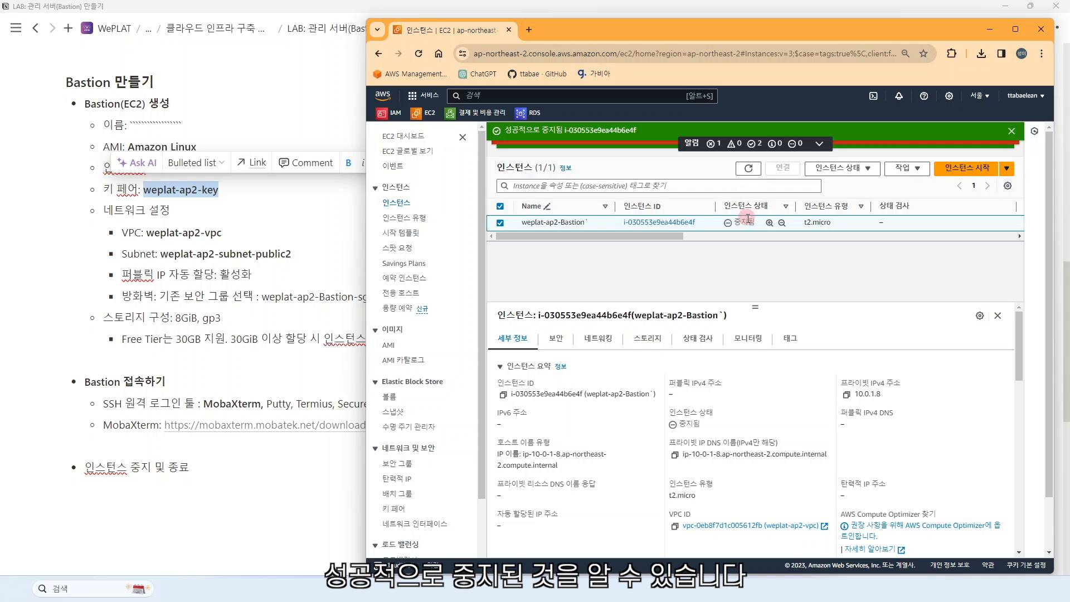